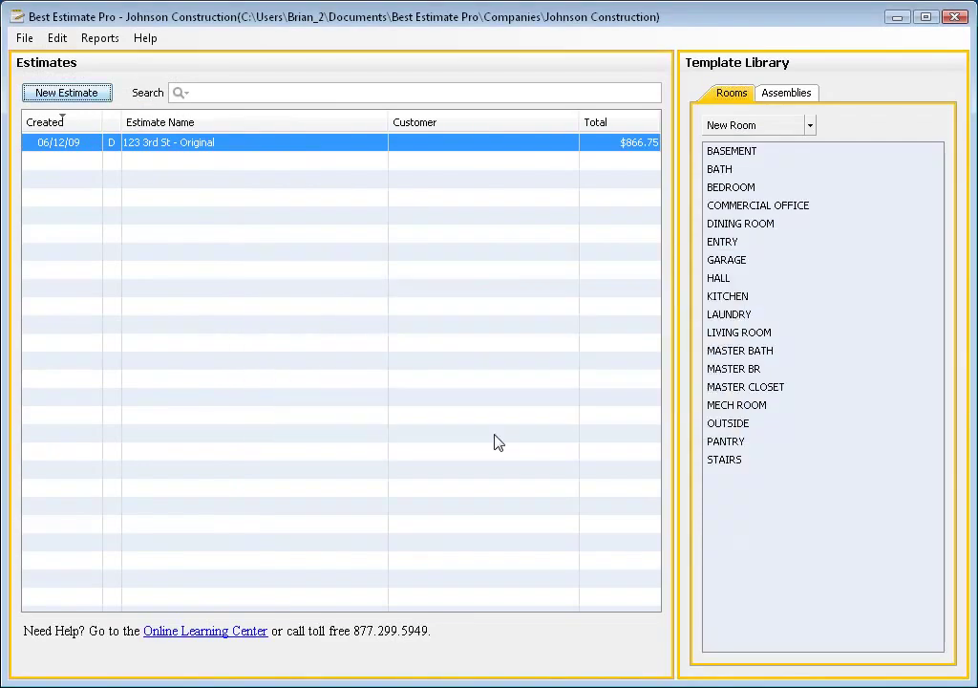
Open the 123 3rd St estimate and look over its pricing and its room-by-room takeoff.
double_click(179, 143)
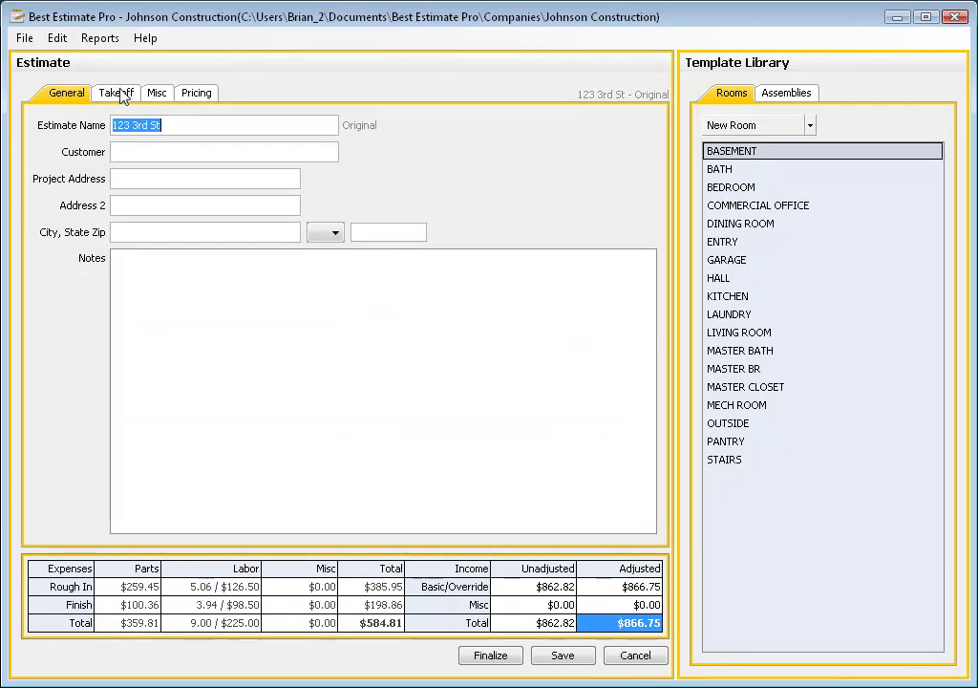
left_click(121, 95)
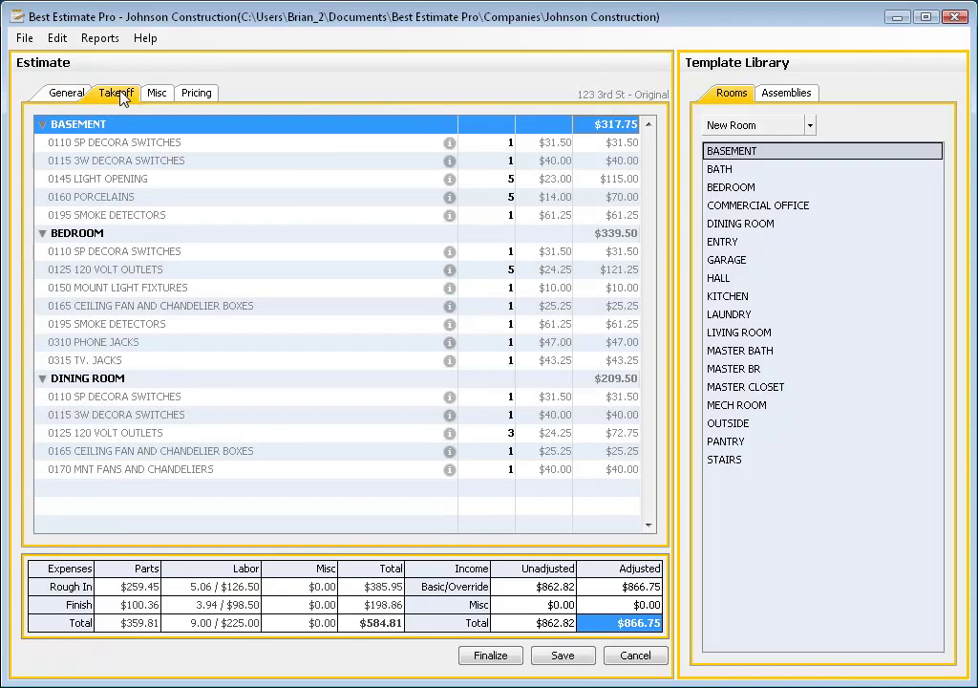
left_click(191, 96)
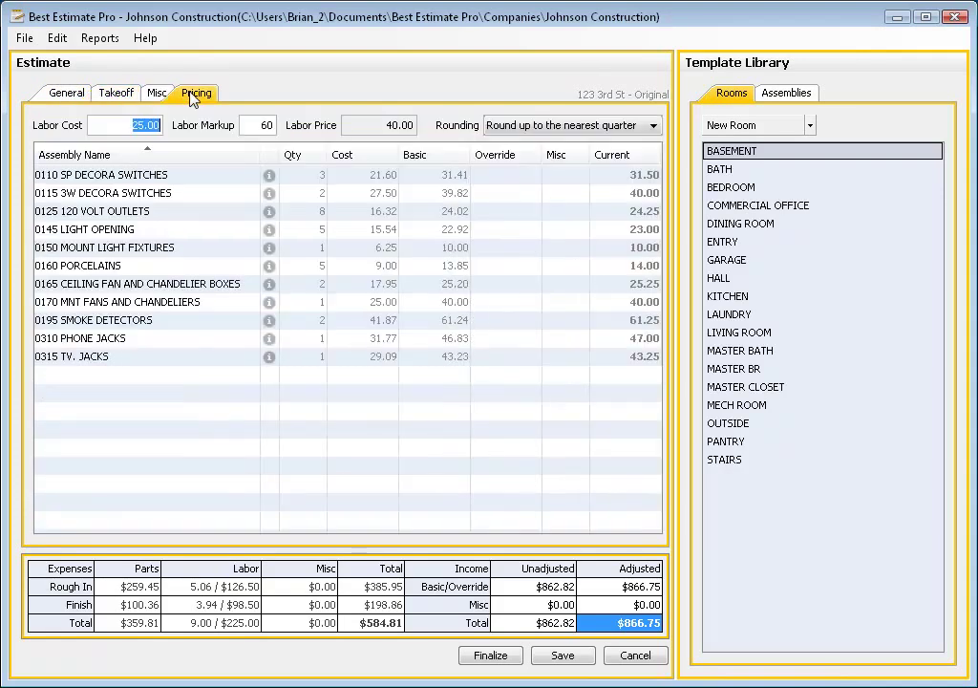
left_click(115, 98)
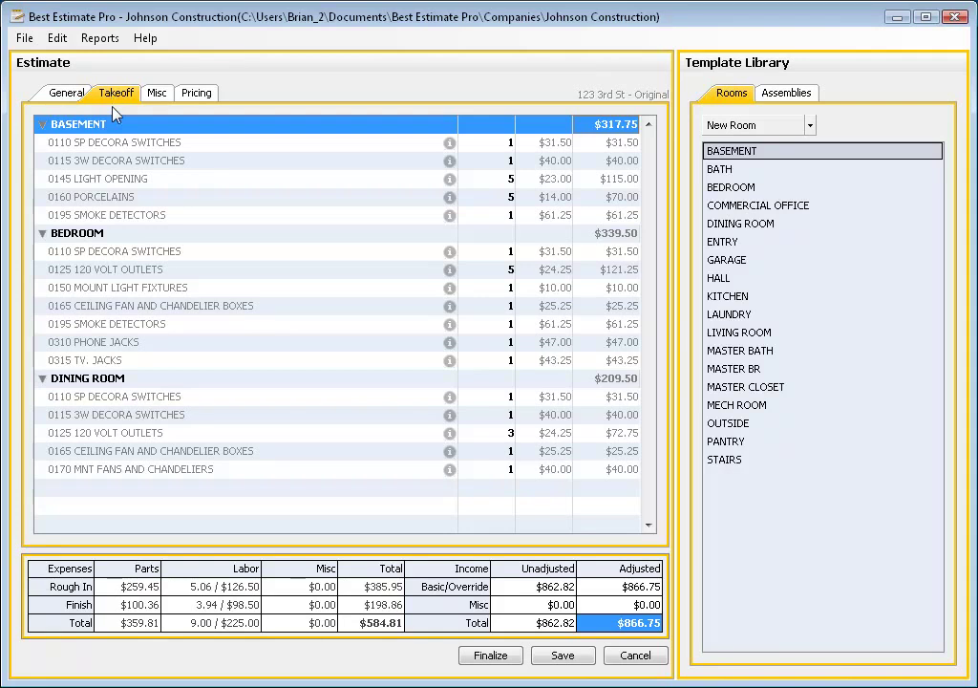
View the assembly details of 0115 3W DECORA SWITCHES from the BASEMENT takeoff and close them without changes.
left_click(119, 160)
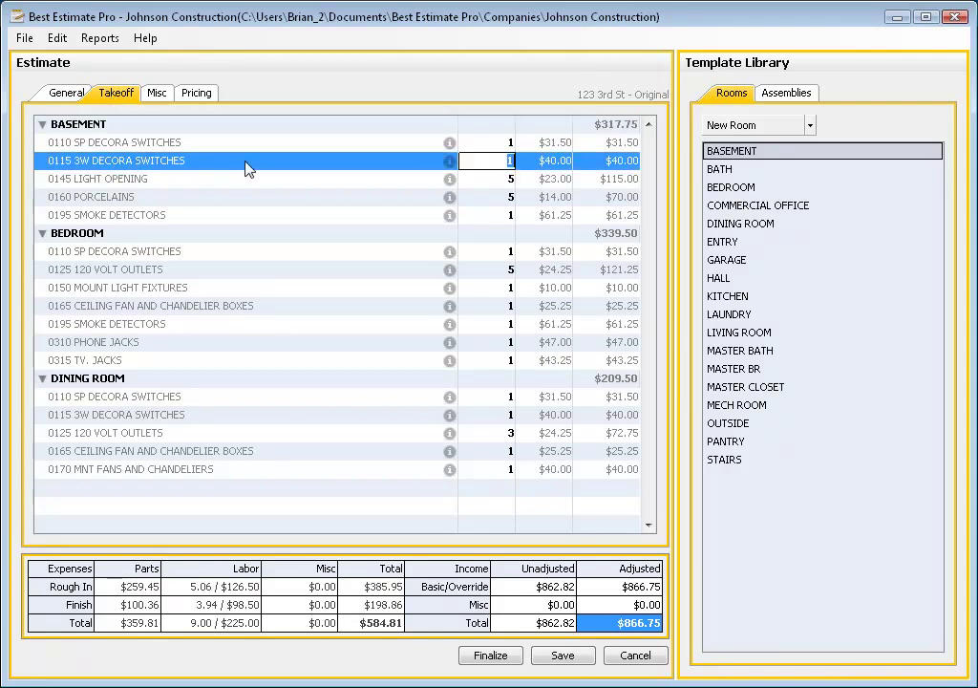
left_click(448, 160)
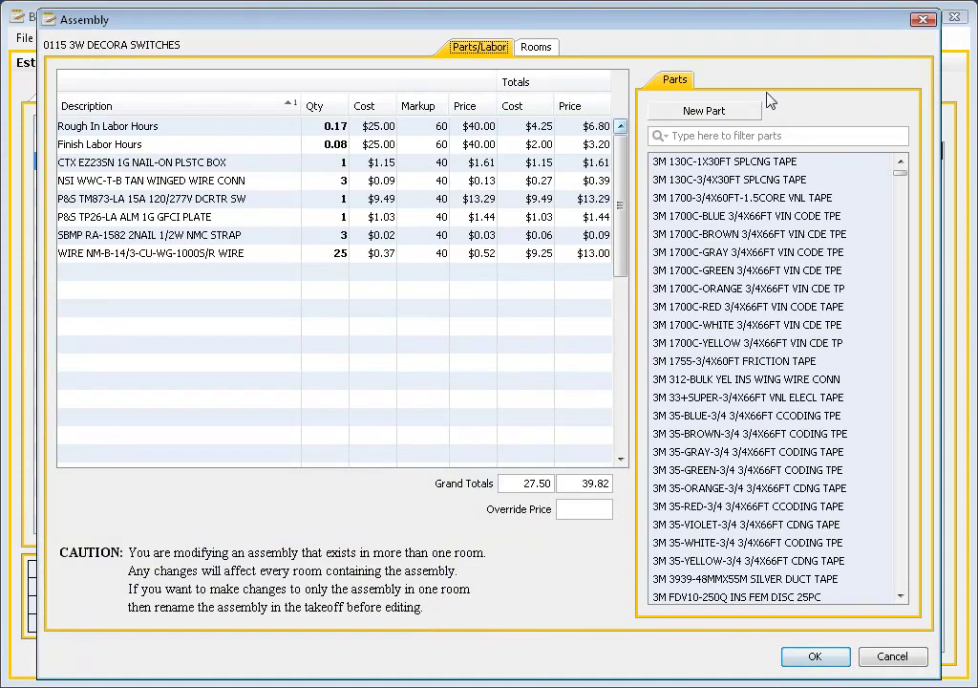
left_click(920, 20)
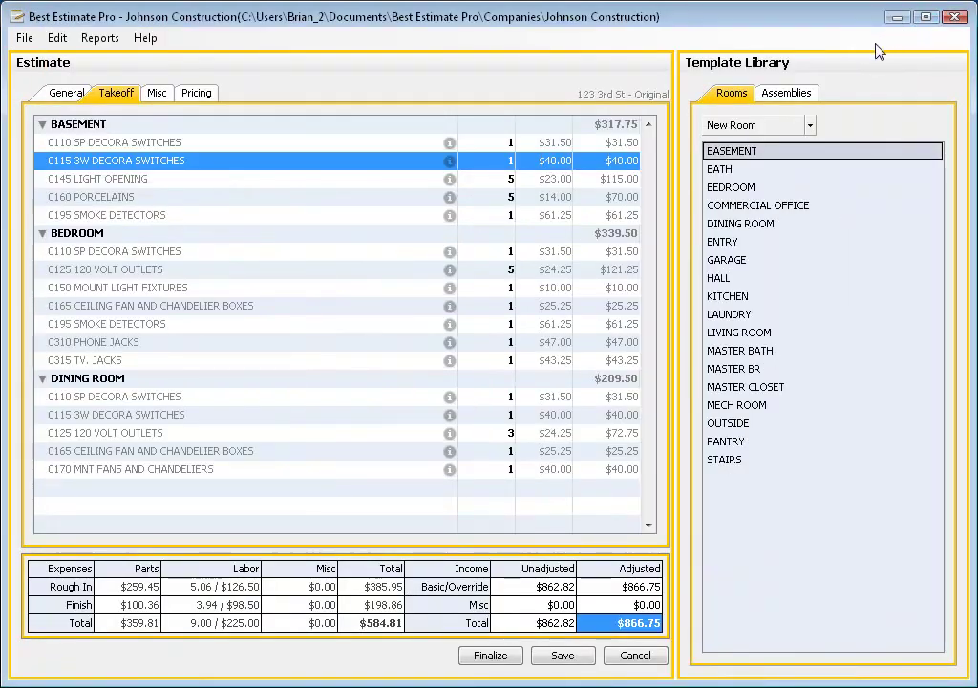
Open the 0115 3W DECORA SWITCHES assembly from the estimate's pricing list and review its labor and part descriptions.
left_click(197, 94)
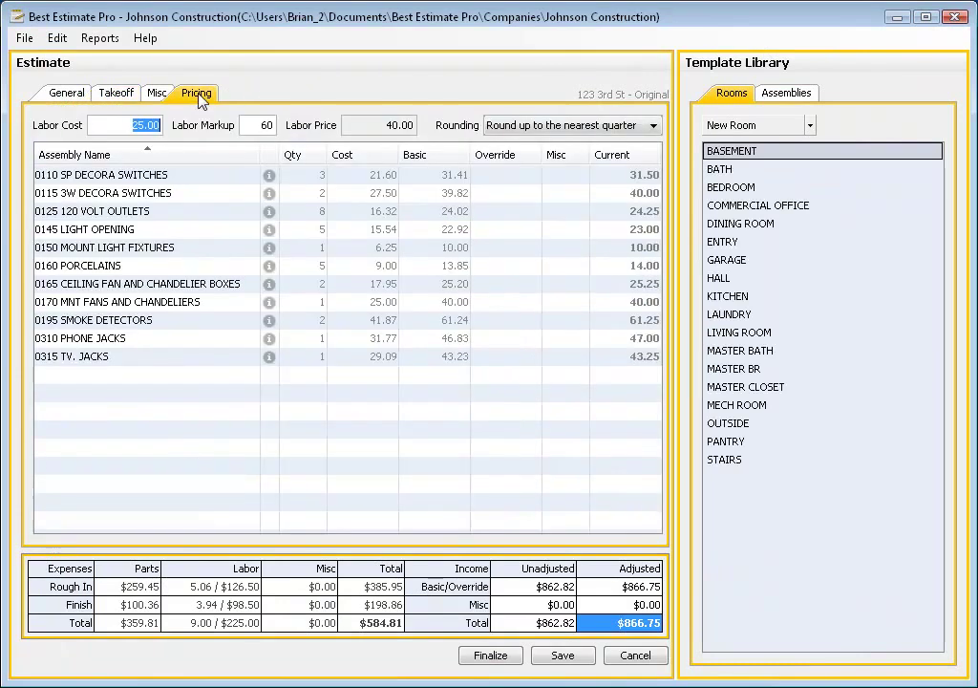
left_click(268, 196)
left_click(268, 196)
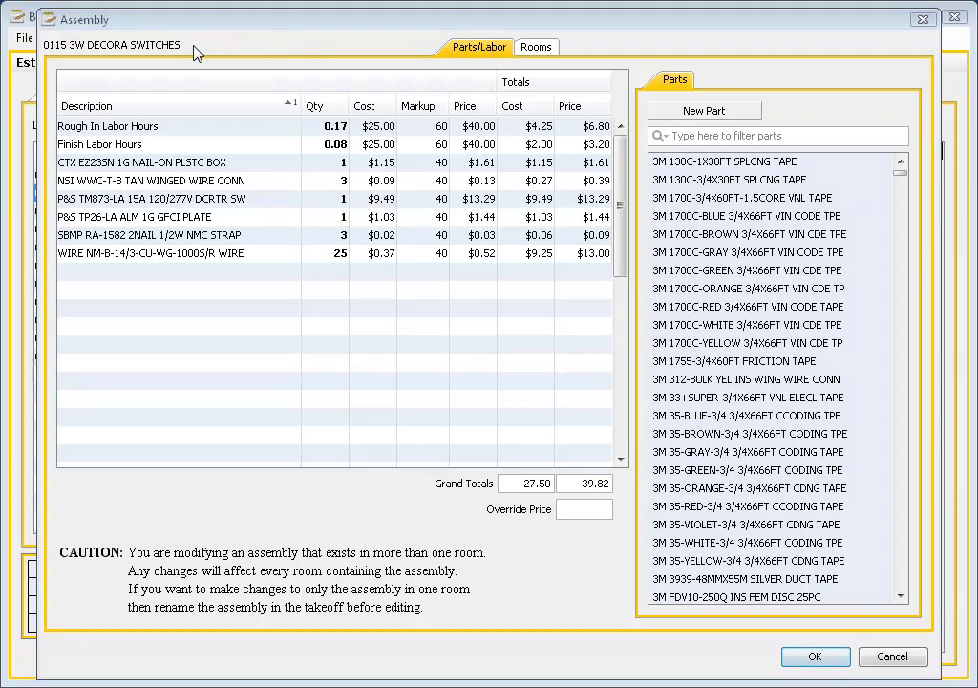
left_click(174, 136)
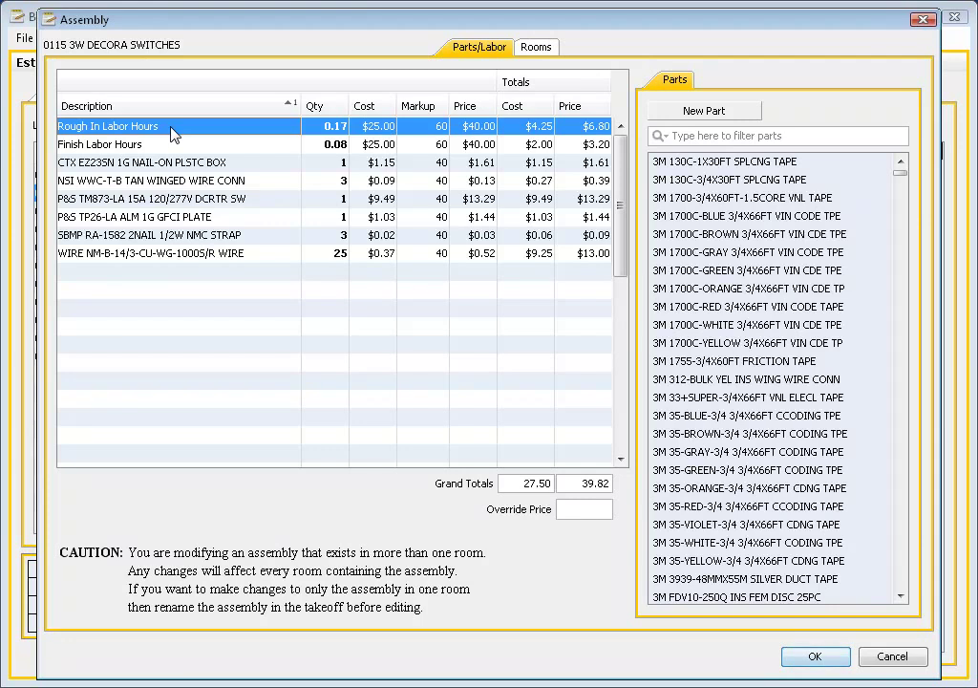
left_click(165, 144)
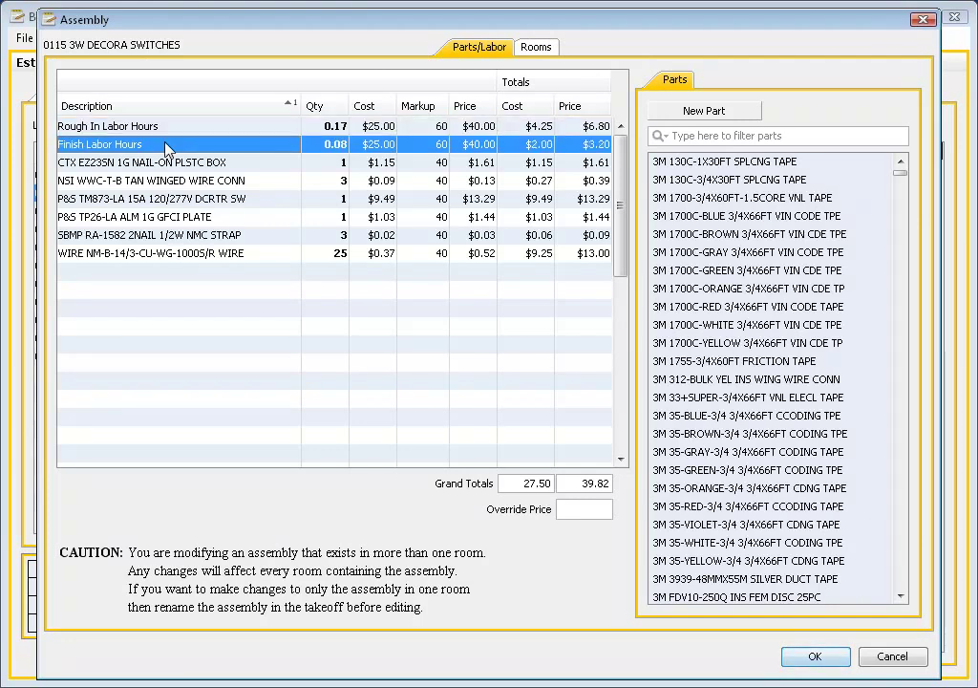
left_click(152, 161)
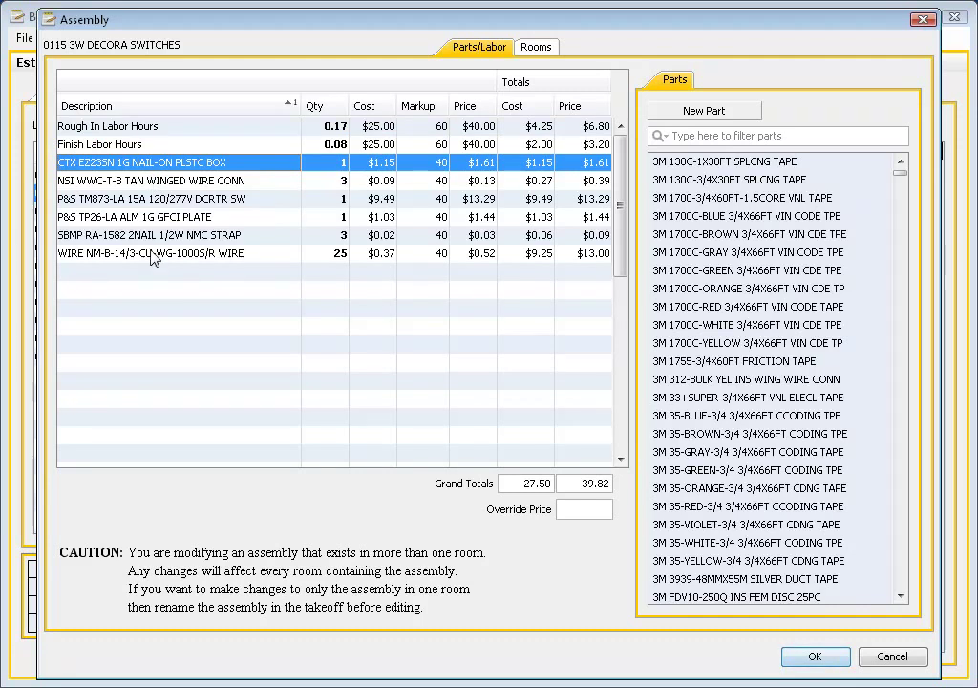
Examine the quantity, cost and markup values of the rough in labor, finish labor and CTX EZ23SN plastic box rows.
left_click(334, 128)
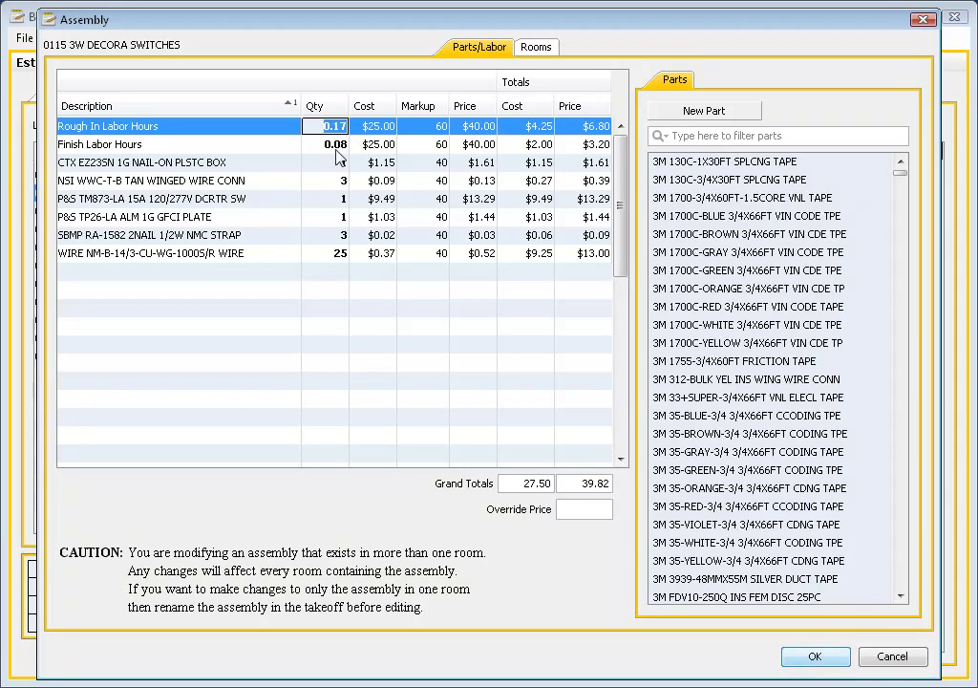
left_click(332, 162)
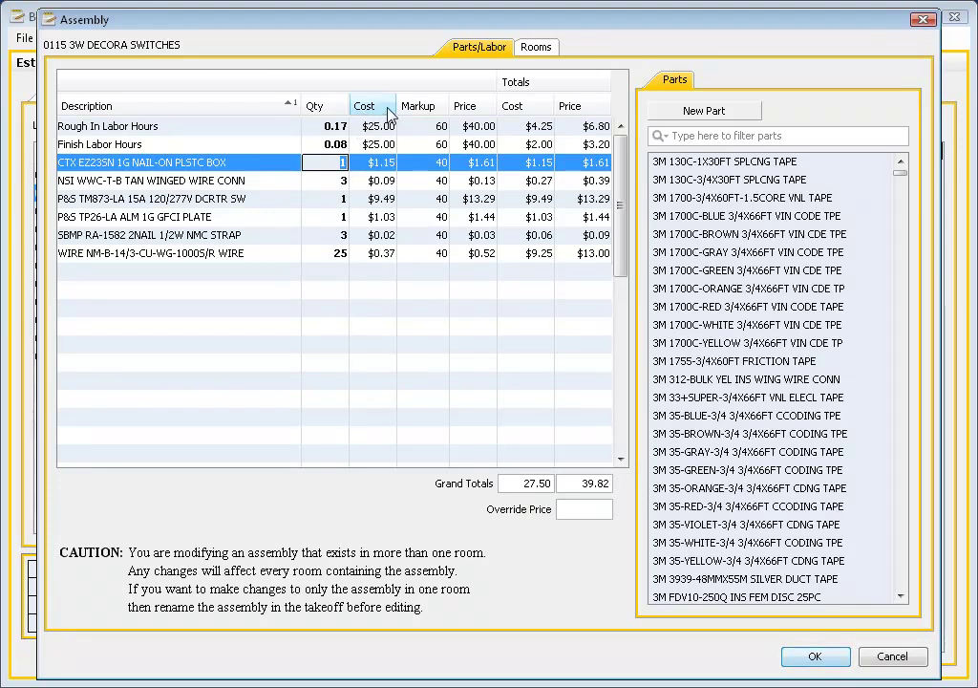
left_click(371, 126)
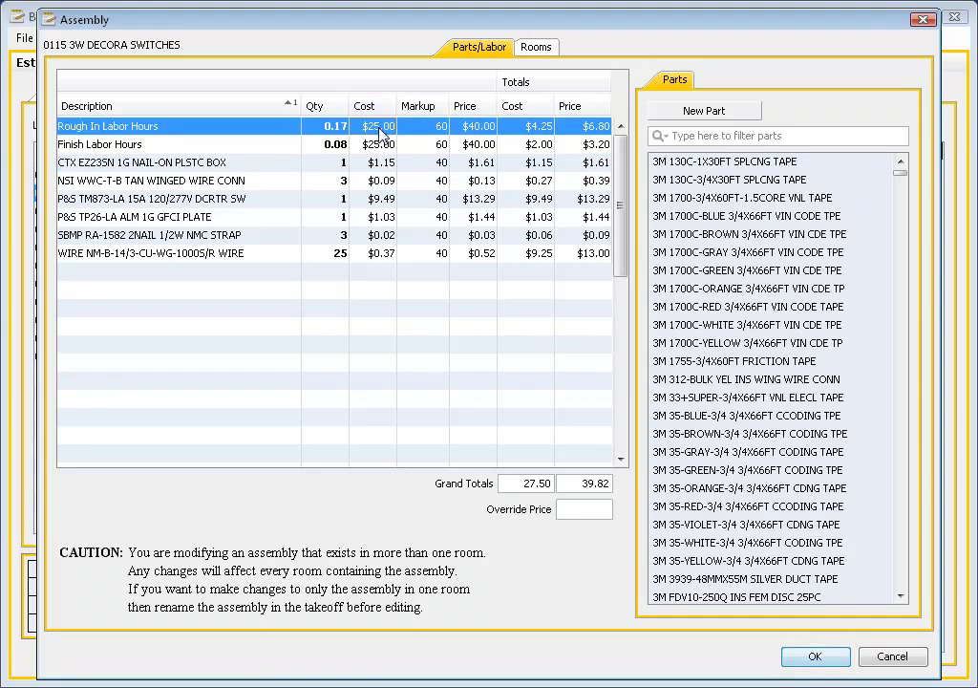
left_click(382, 144)
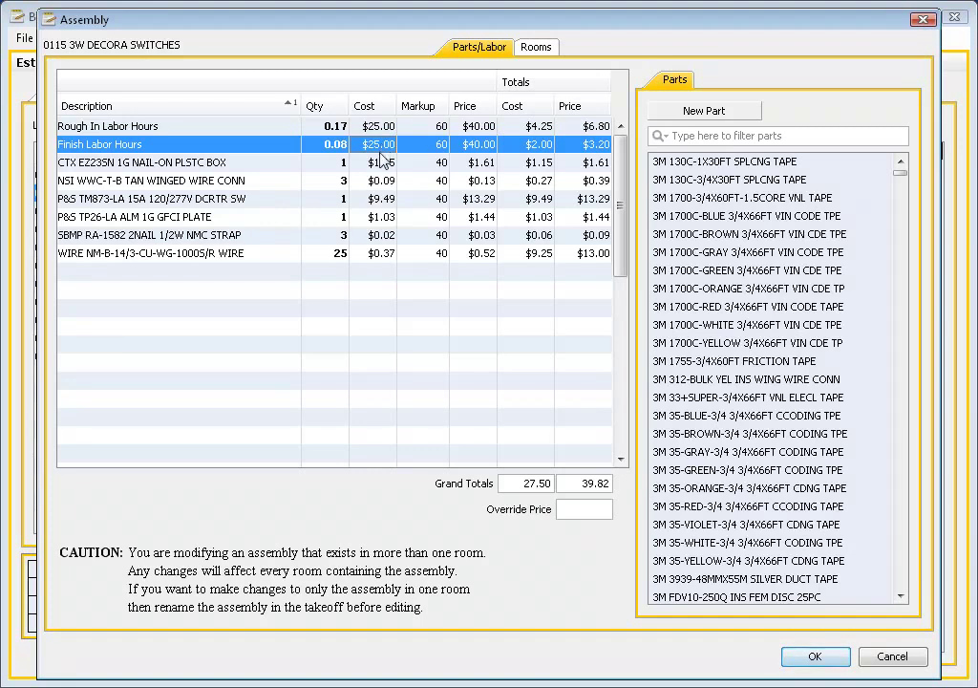
left_click(373, 161)
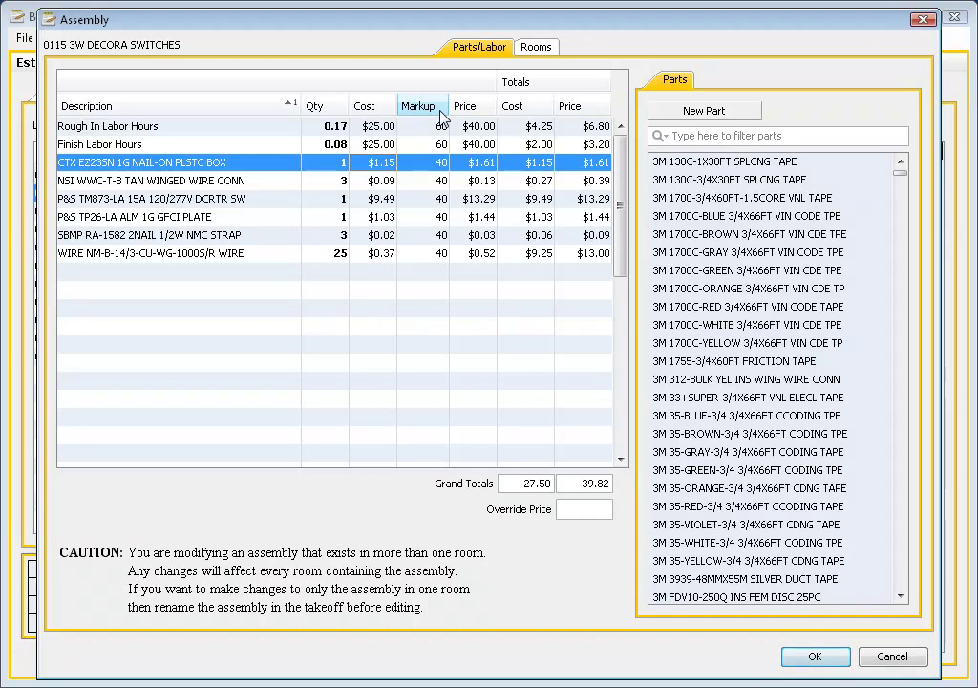
left_click(435, 144)
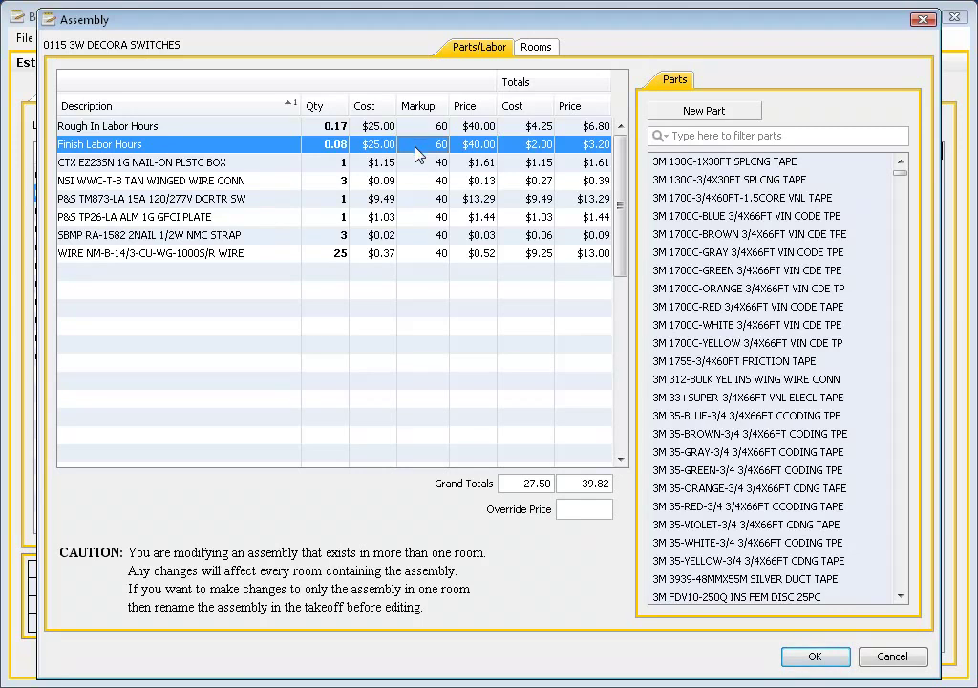
left_click(418, 165)
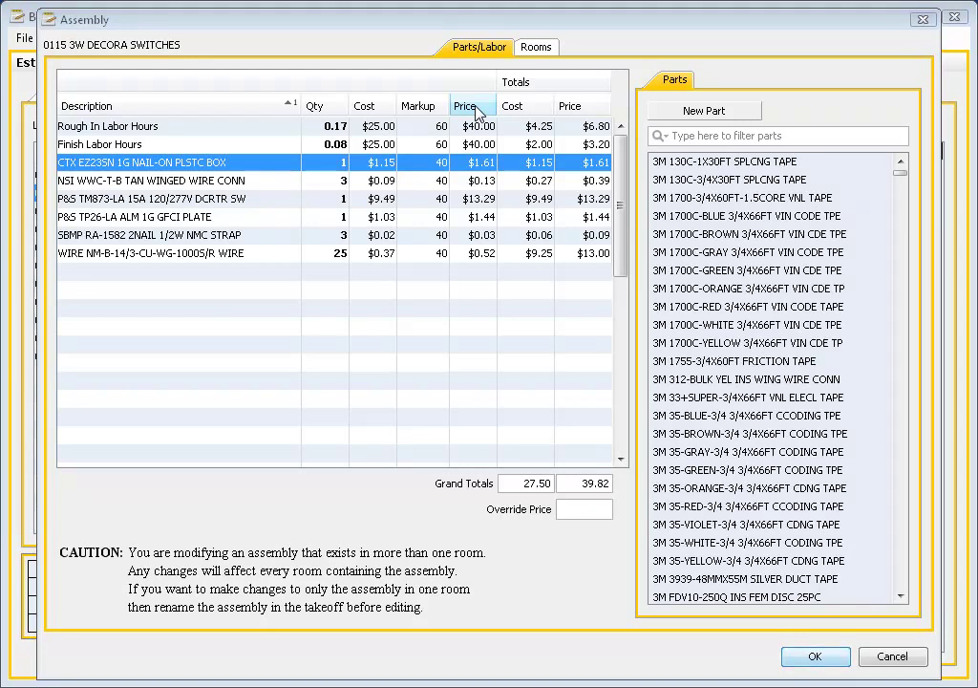
Examine the NSI WWC-T-B TAN WINGED WIRE CONN row's quantity and unit cost against its total cost and total price.
left_click(397, 186)
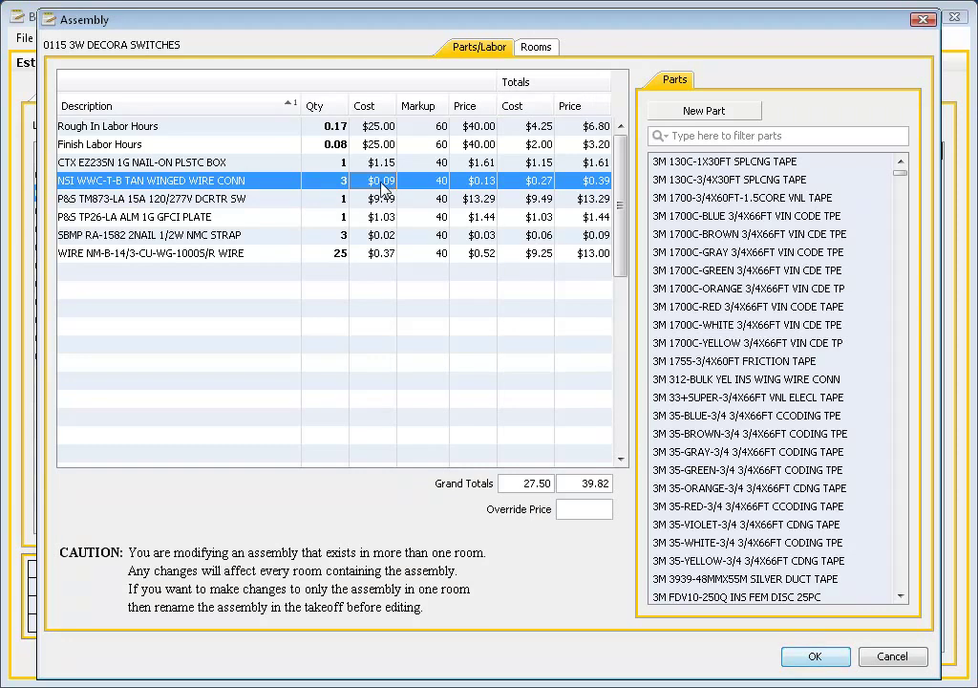
left_click(339, 181)
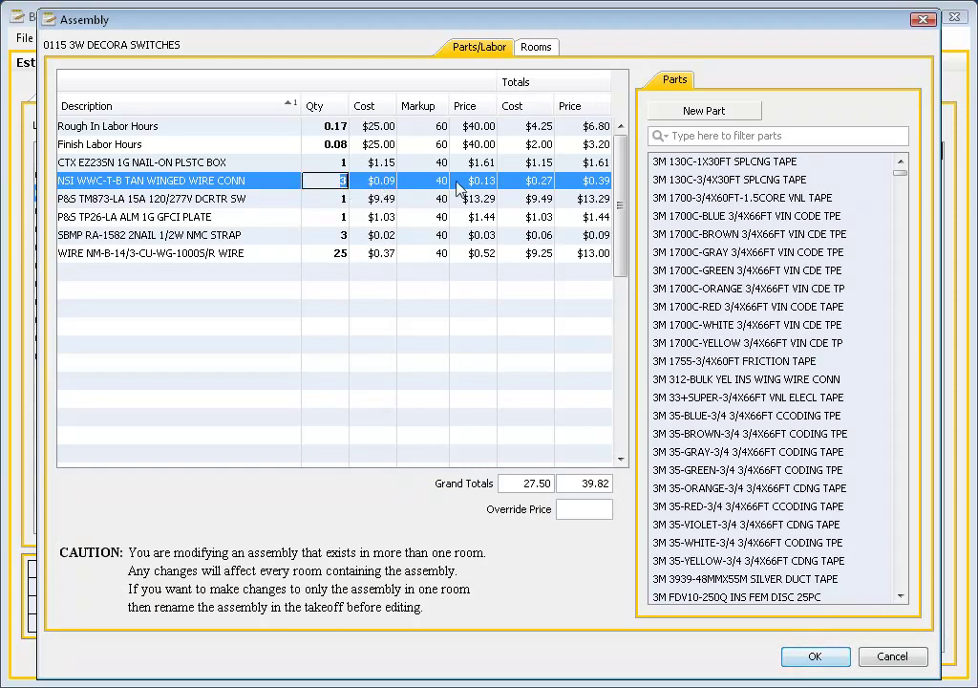
left_click(525, 188)
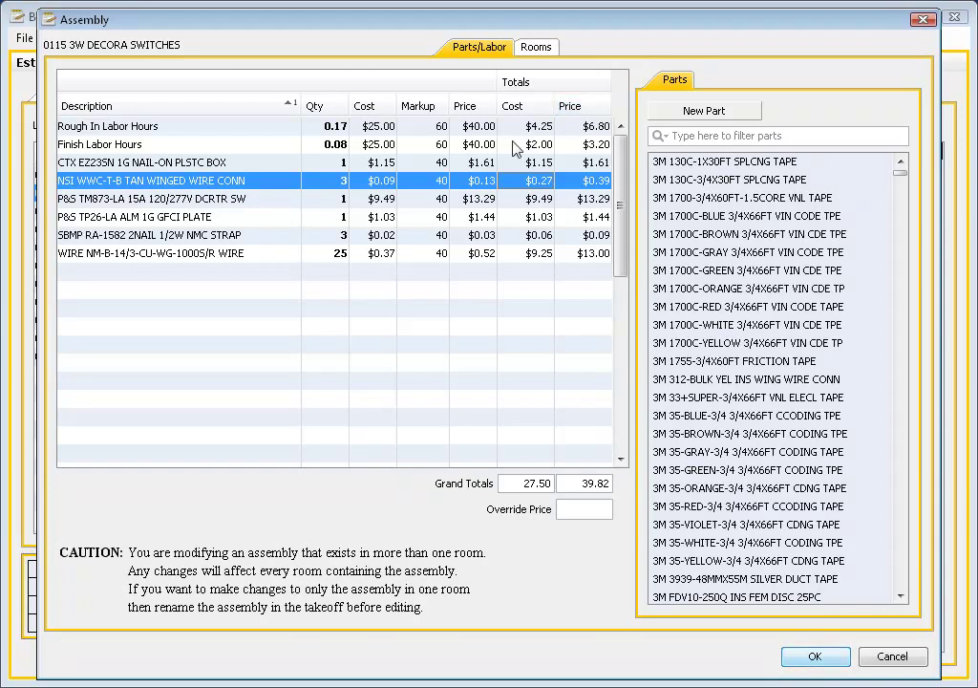
left_click(336, 181)
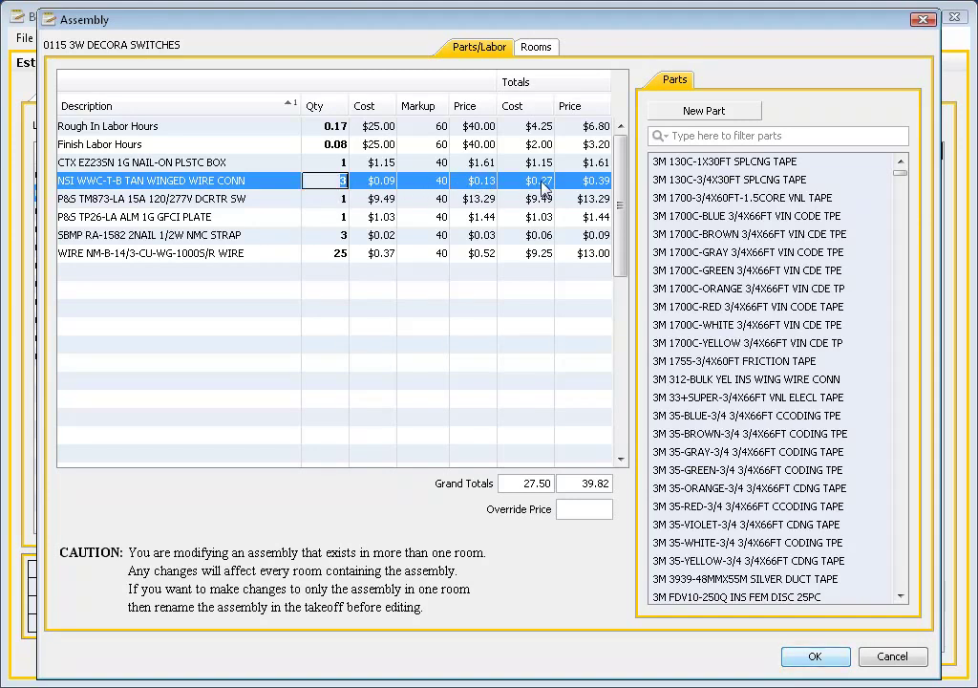
left_click(574, 187)
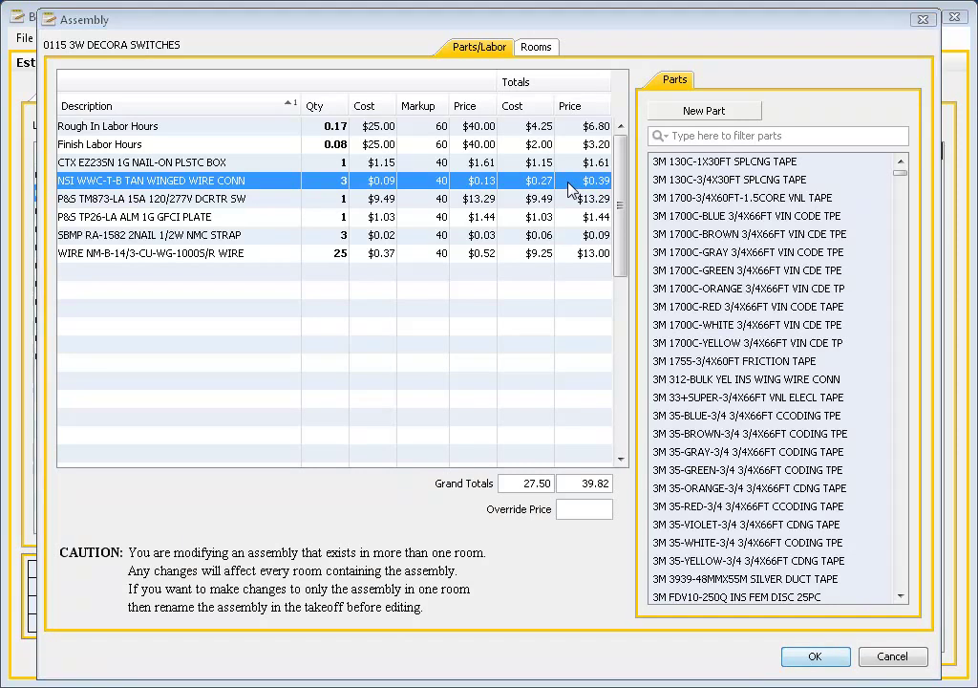
Remove the P&S TM873-LA 15A 120/277V DCRTR SW part from the assembly.
left_click(474, 201)
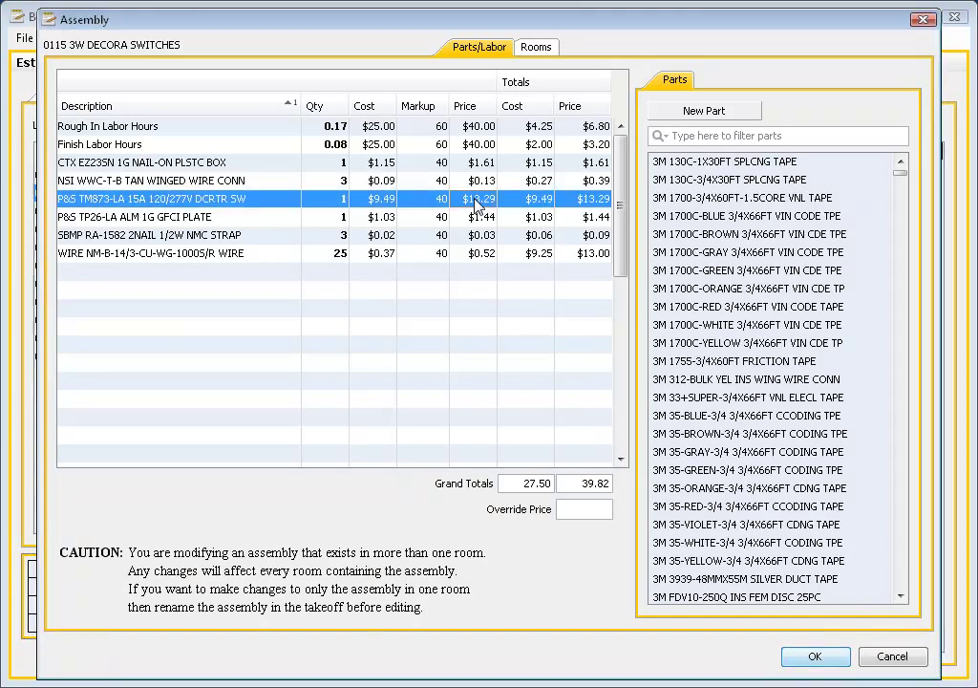
right_click(477, 205)
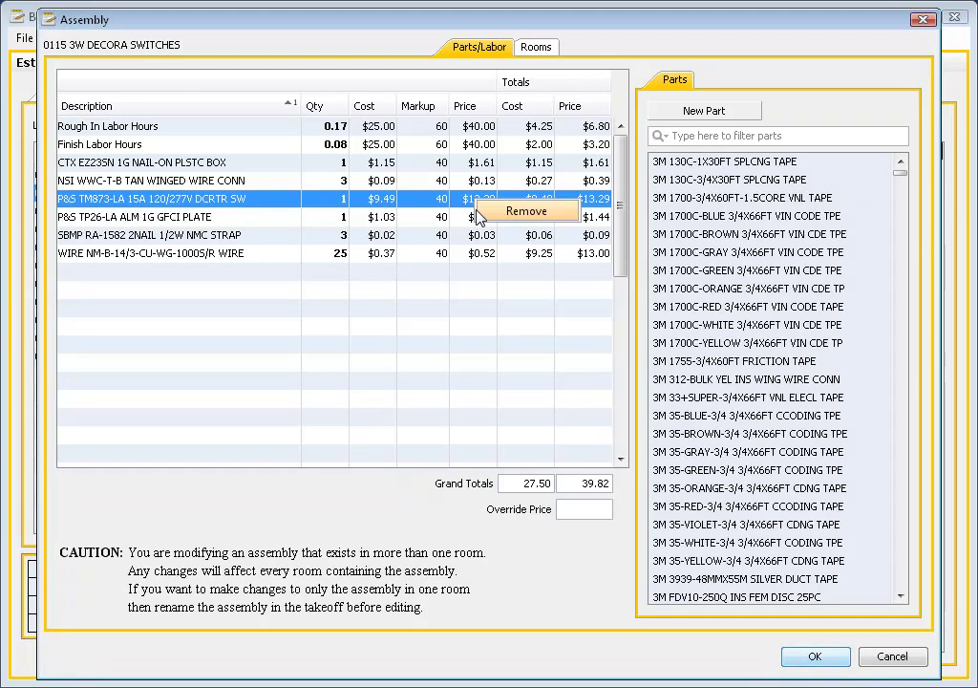
left_click(480, 212)
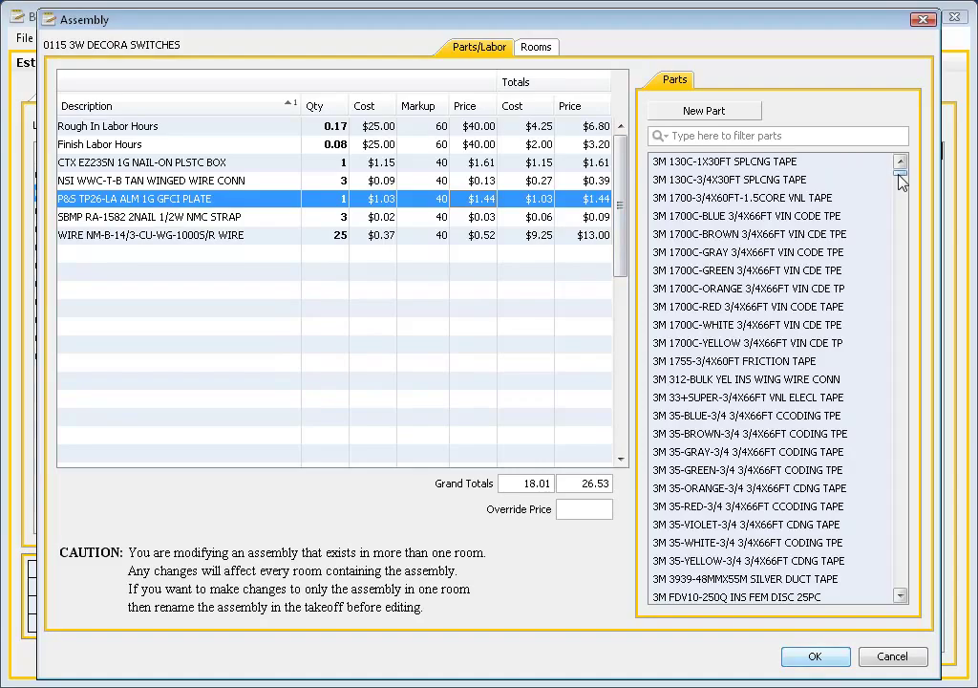
Filter the parts list by 873 and add P&S TM873-LA 15A 120/277V DCRTR SW back to the assembly.
mouse_move(901, 181)
left_mouse_down()
mouse_move(888, 317)
mouse_move(888, 172)
left_mouse_up()
left_click(848, 139)
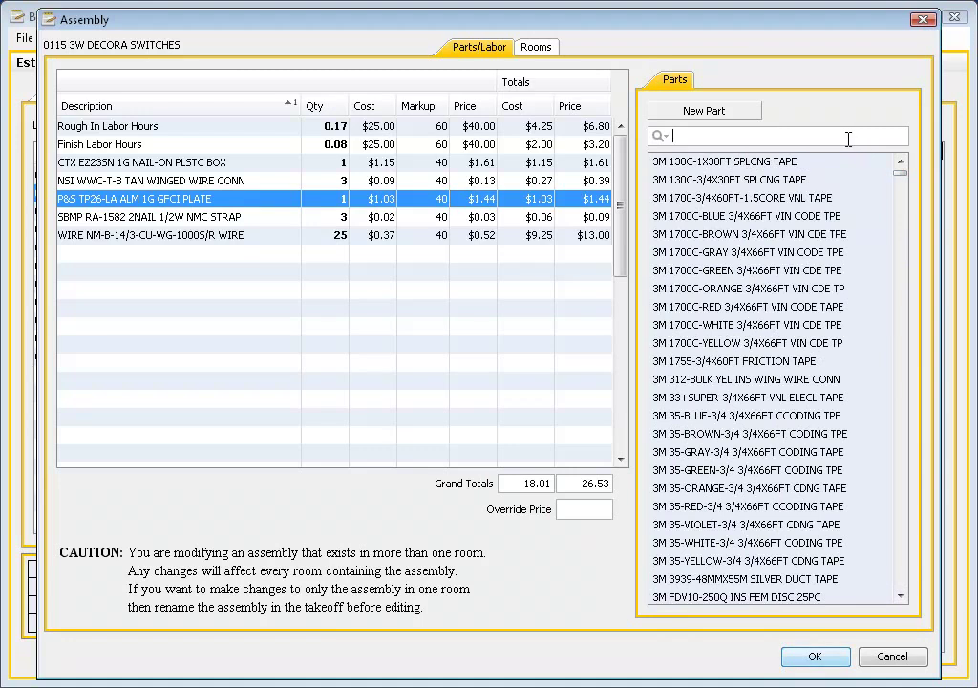
type("873")
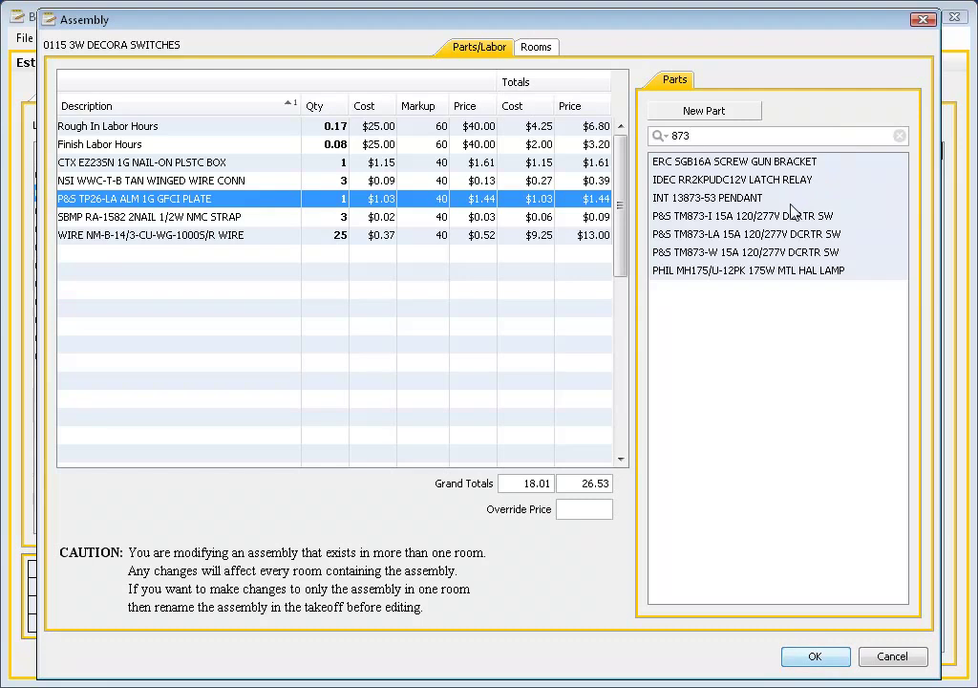
left_click(789, 234)
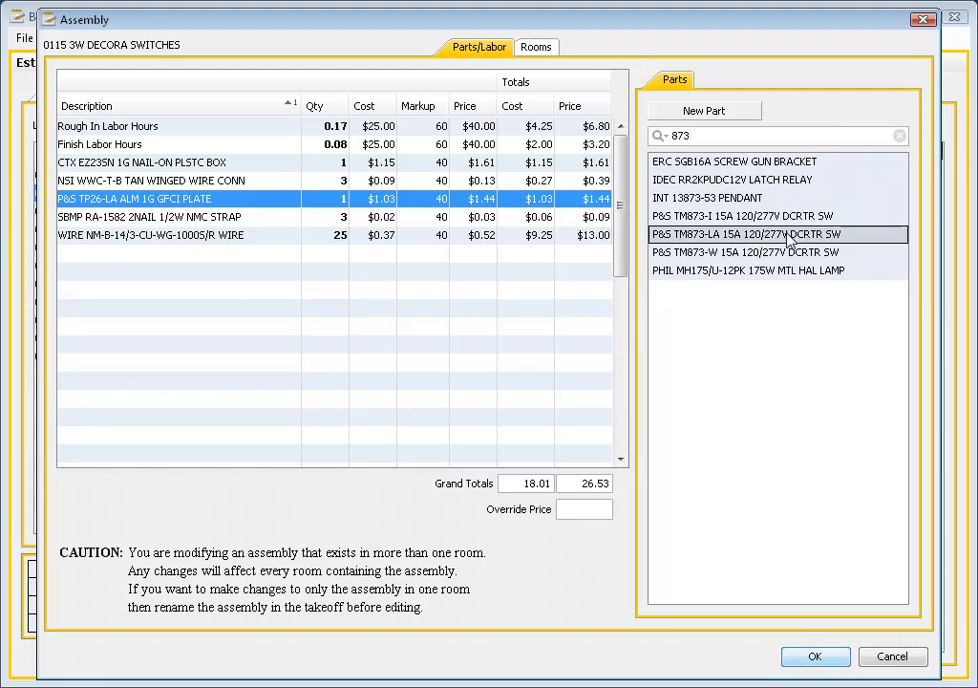
double_click(789, 235)
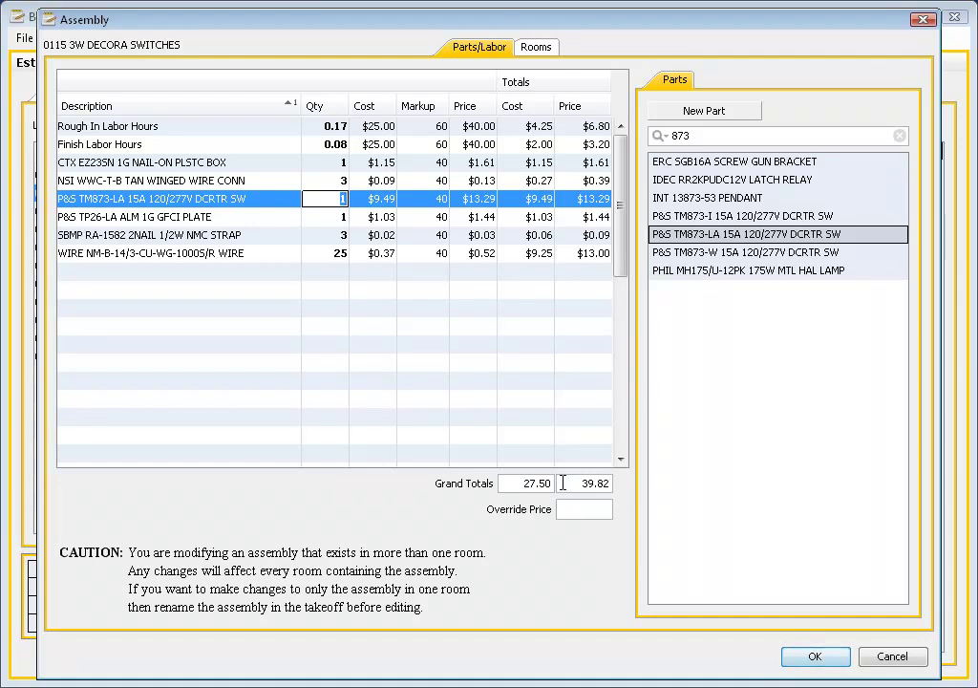
Check the assembly's override price field, accept the assembly, and reopen 0115 3W DECORA SWITCHES from pricing for a final look before closing it.
left_click(577, 510)
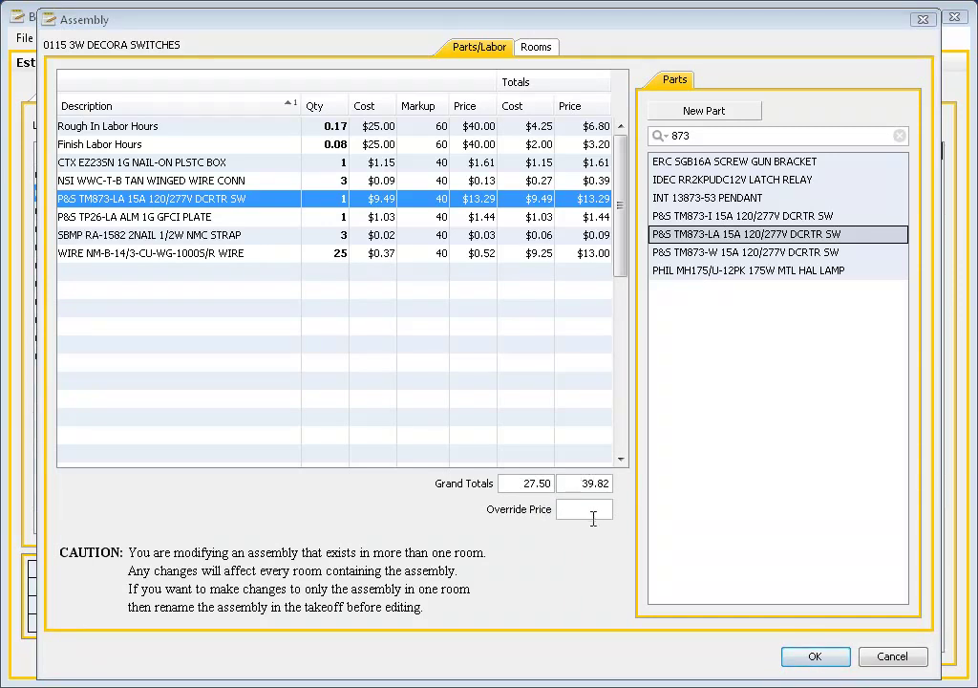
left_click(817, 657)
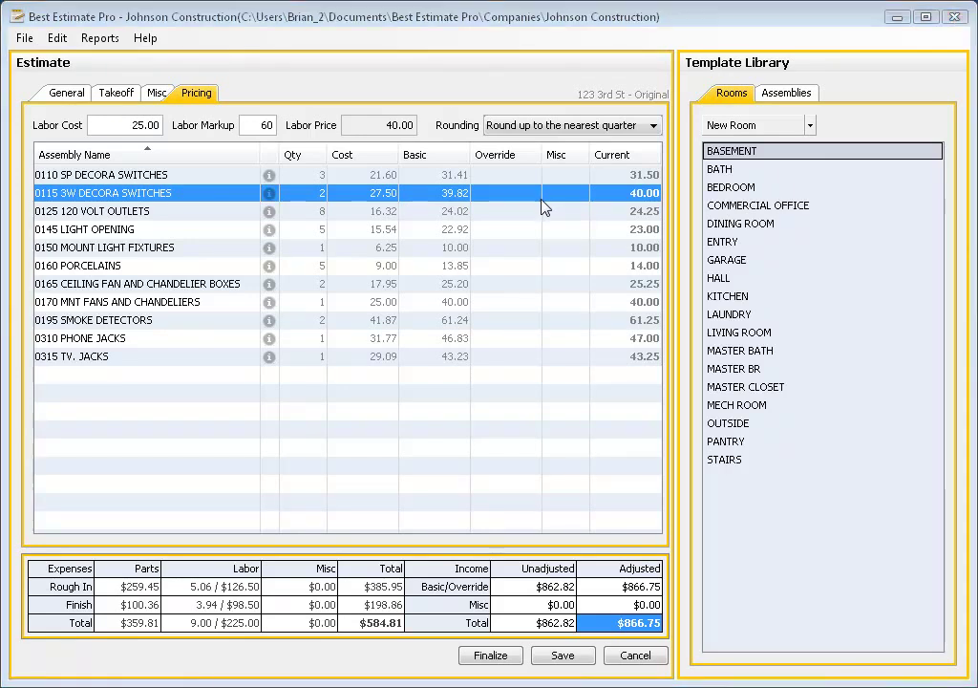
left_click(273, 193)
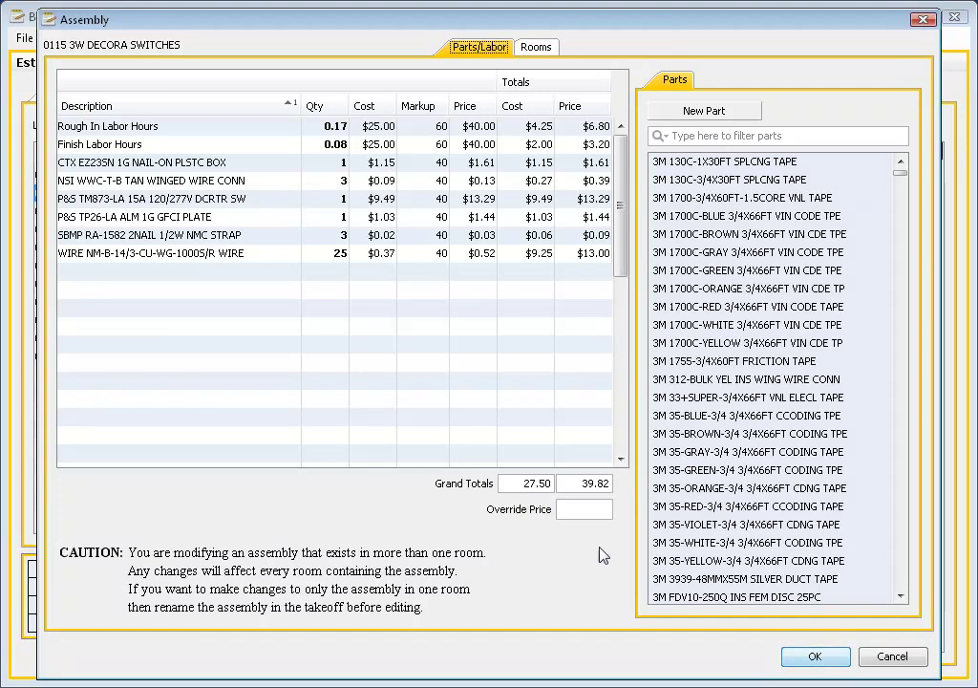
key("Return")
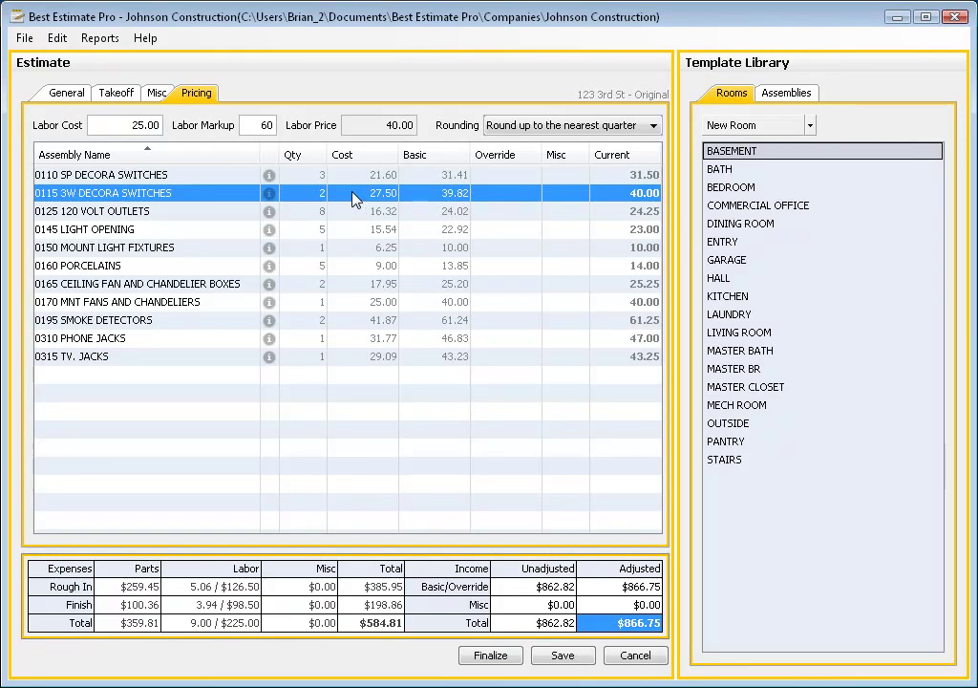
Check the grand totals of the 0115 3W DECORA SWITCHES assembly and set its override price to 45.
left_click(266, 193)
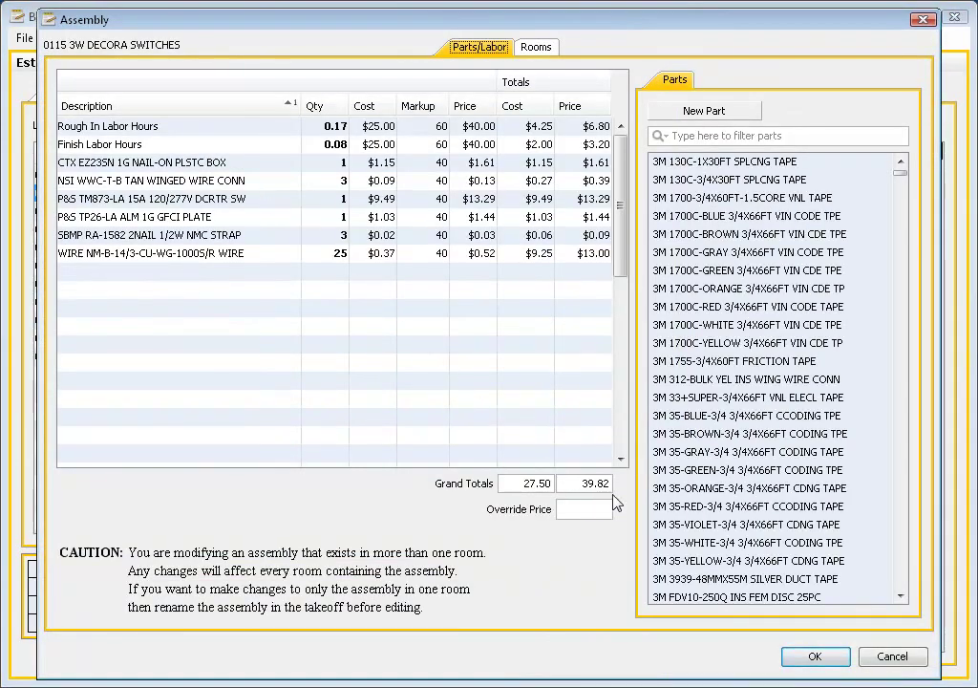
left_click(802, 656)
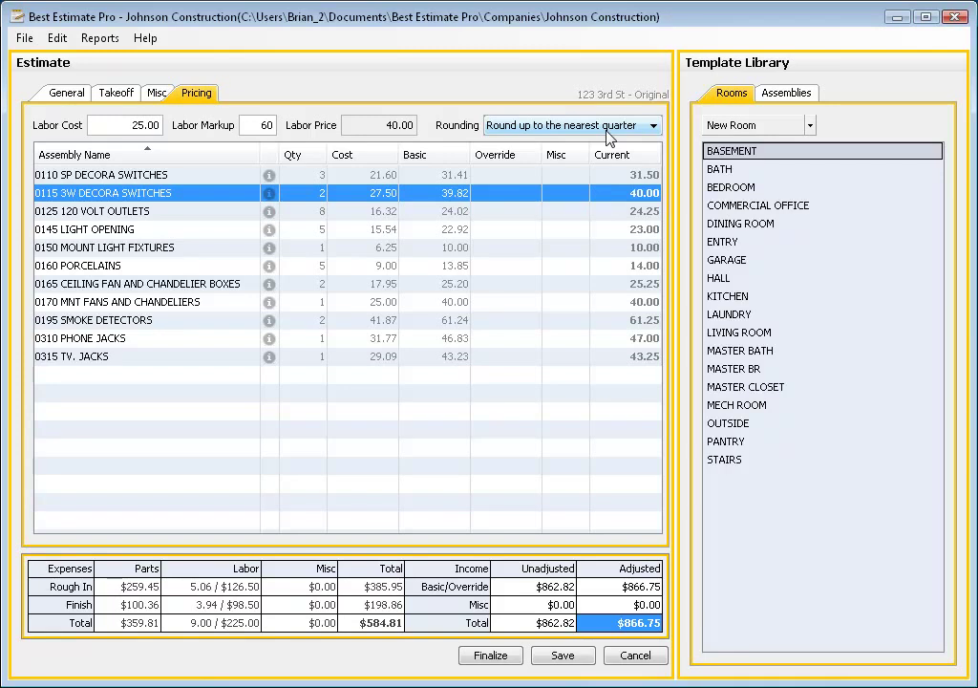
left_click(271, 192)
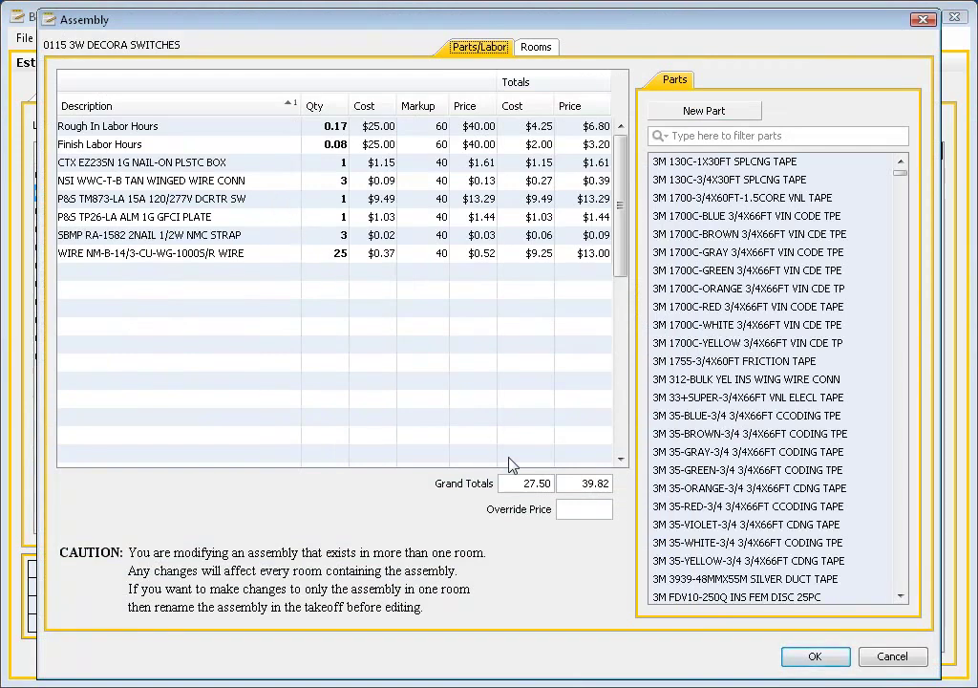
left_click(570, 506)
type("45")
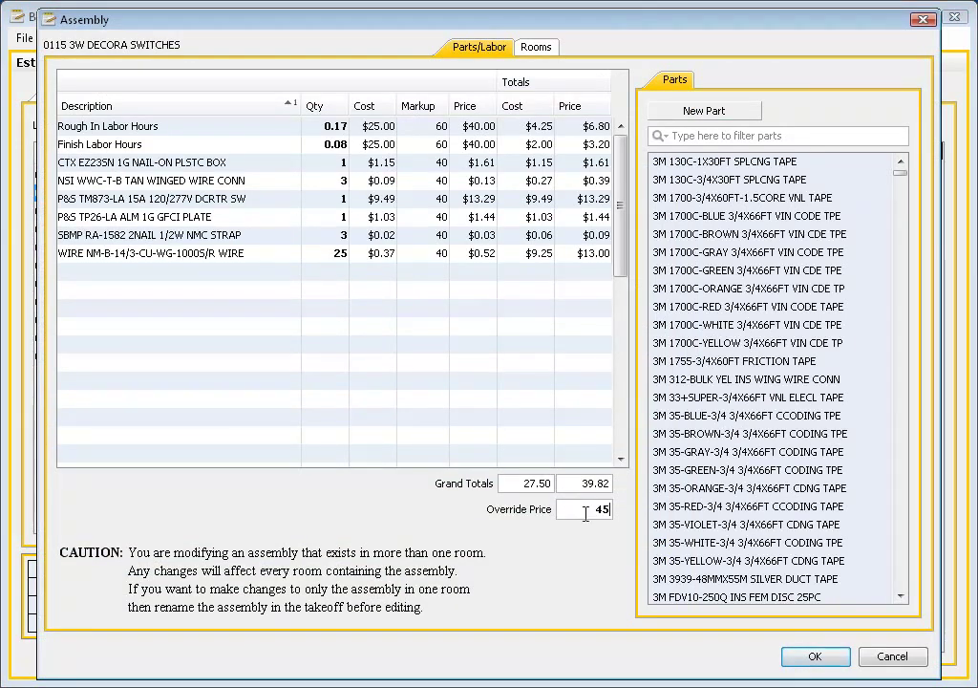
left_click(805, 657)
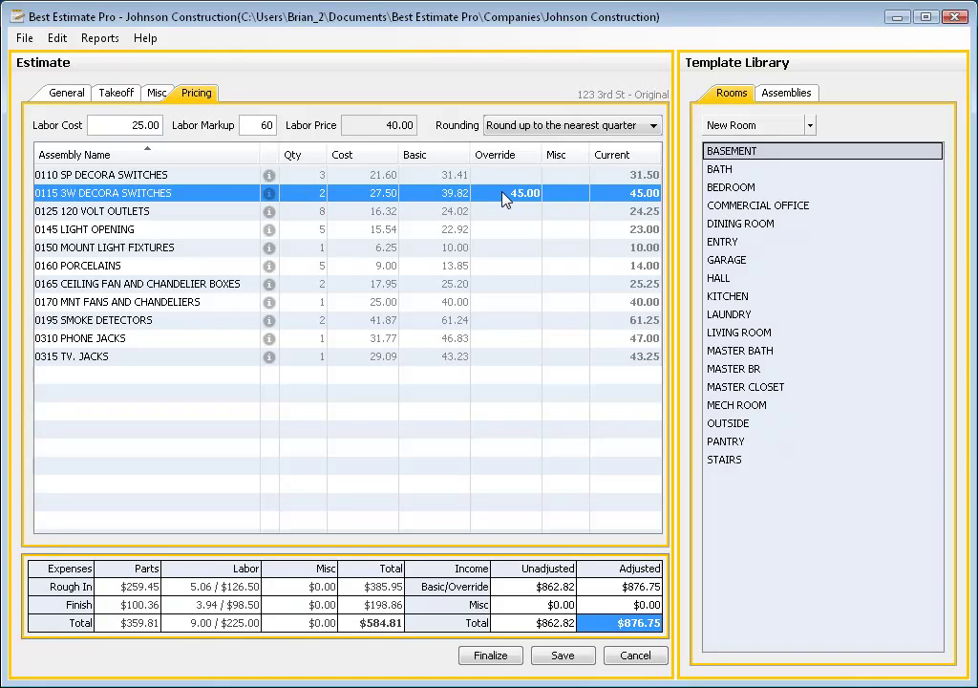
Examine which rooms use the 0115 3W DECORA SWITCHES assembly, recheck its override price, and close the assembly.
left_click(269, 194)
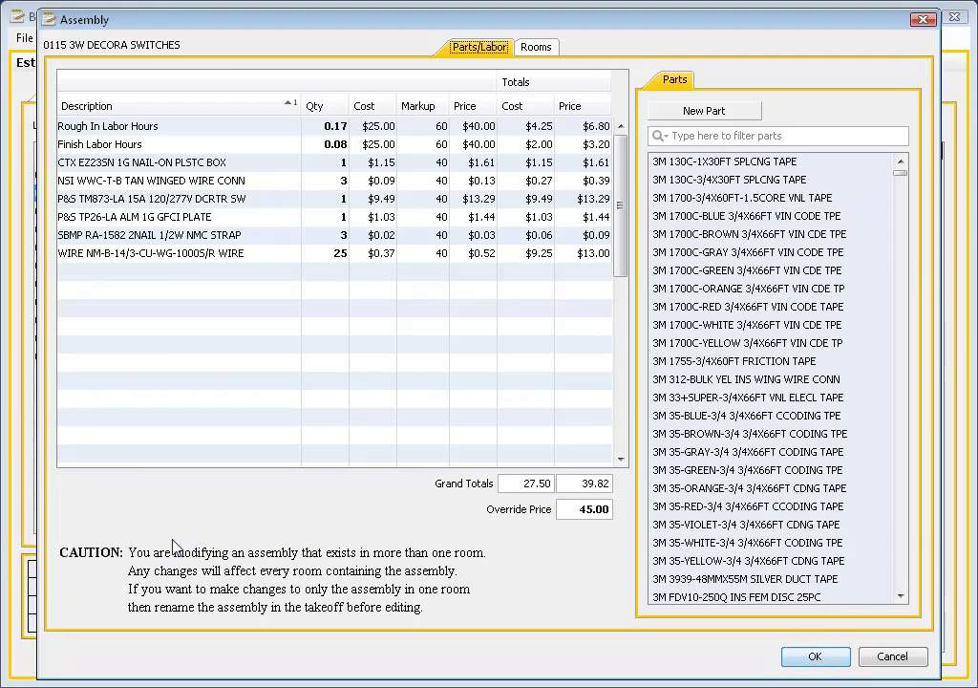
left_click(531, 48)
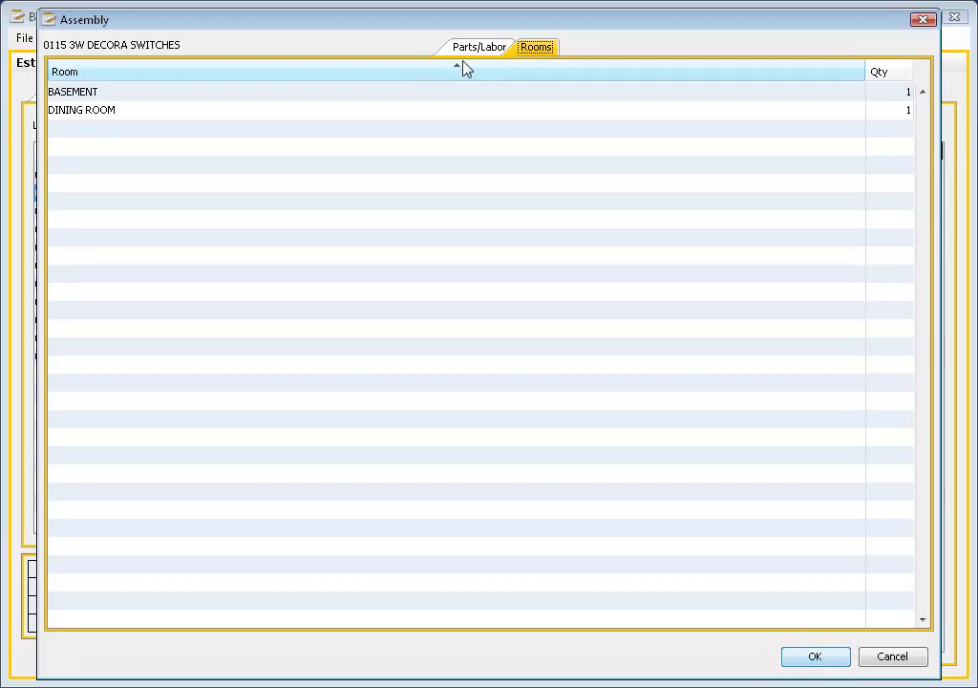
left_click(242, 96)
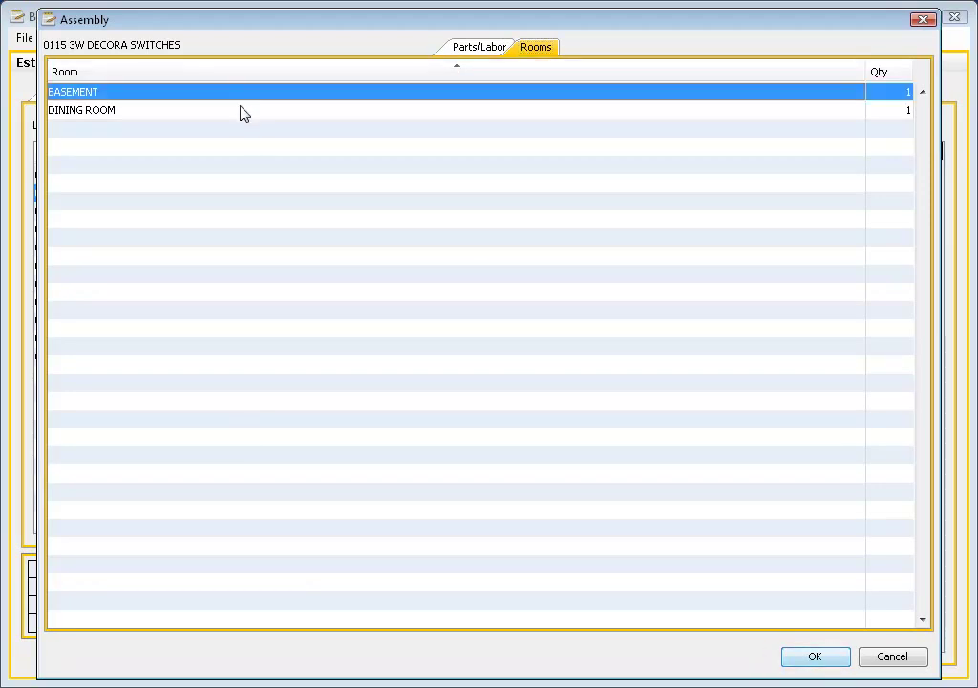
left_click(243, 111)
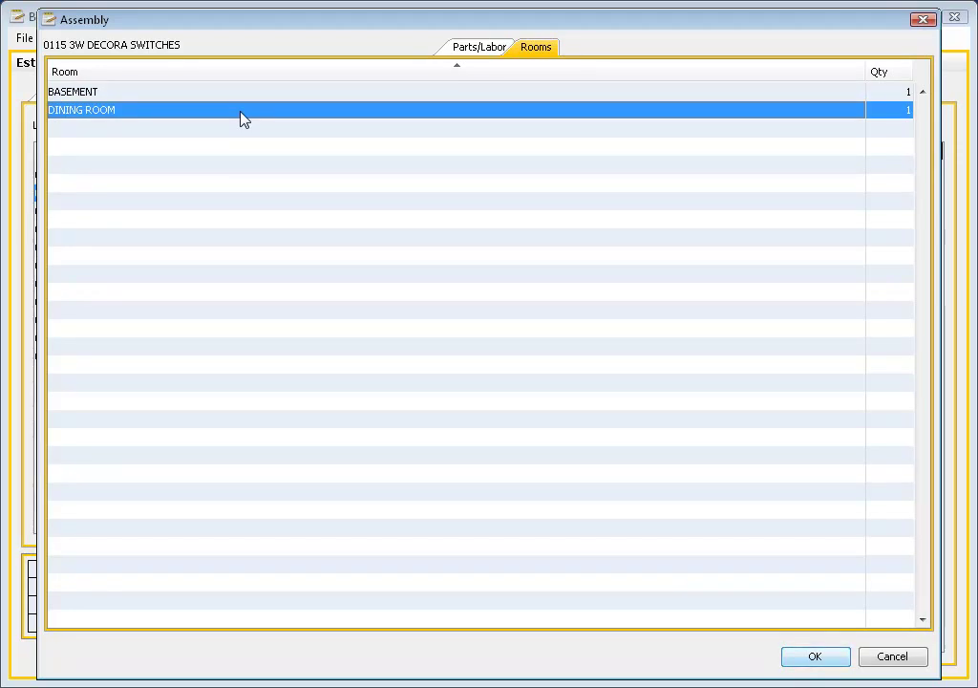
left_click(455, 47)
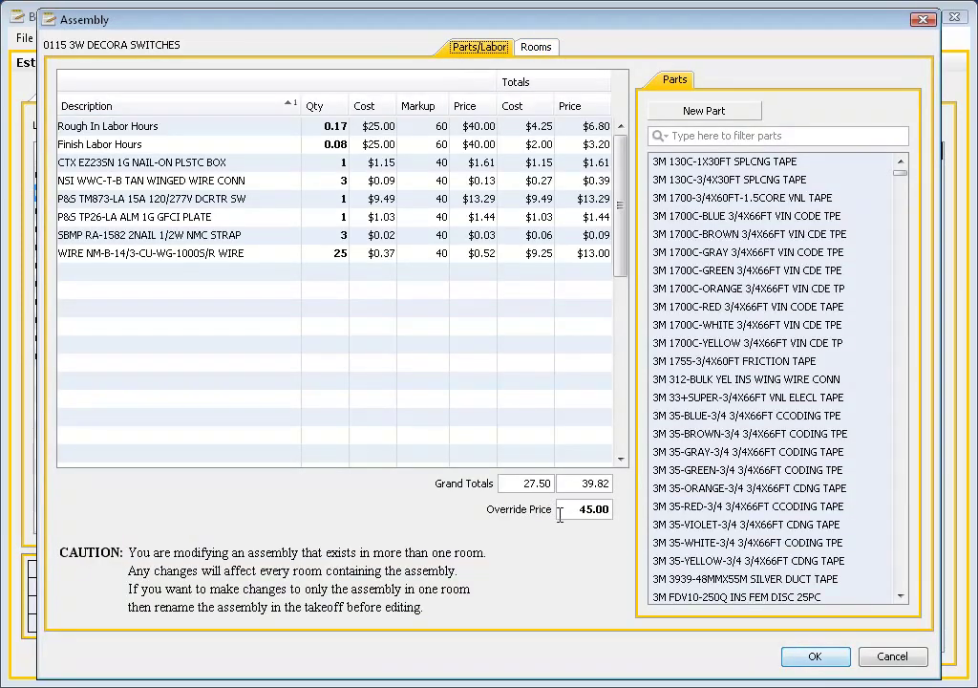
left_click(805, 665)
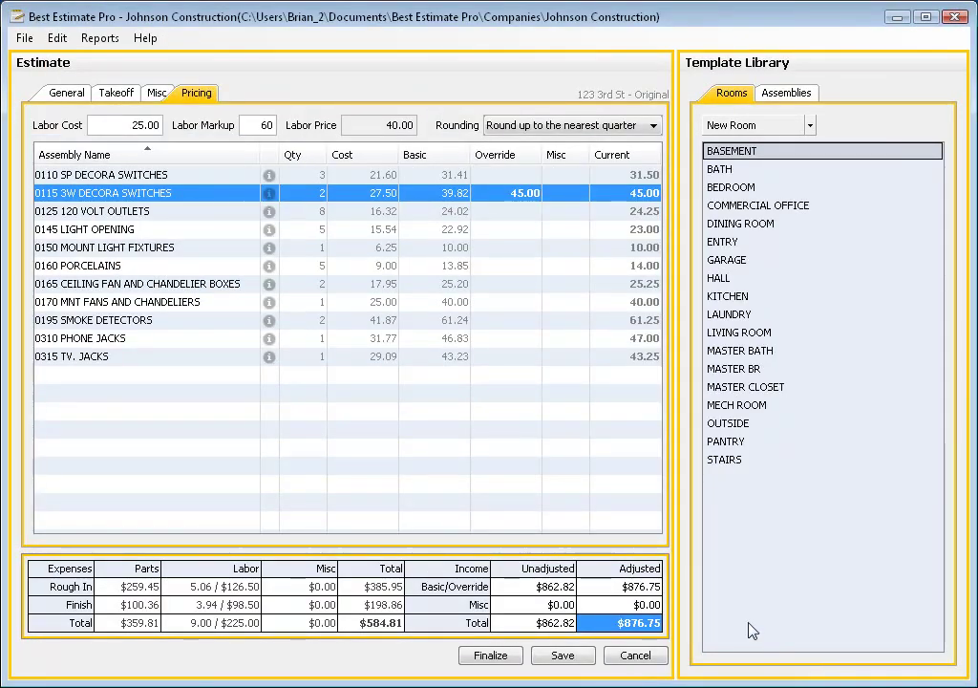
Compare the 0115 3W DECORA SWITCHES price in the takeoff's BASEMENT and DINING ROOM sections.
left_click(130, 95)
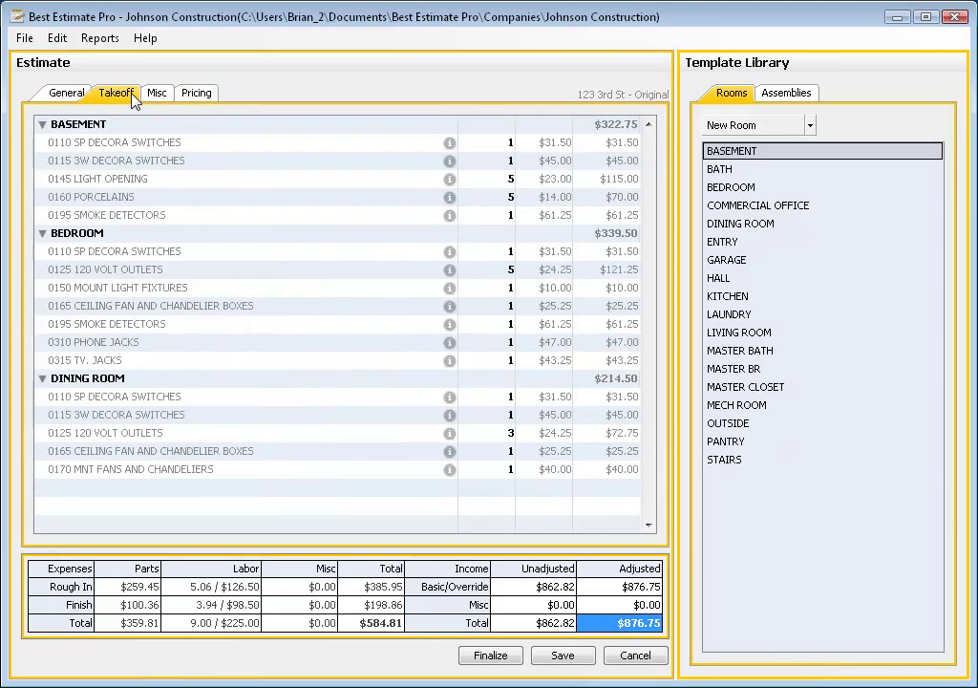
left_click(130, 162)
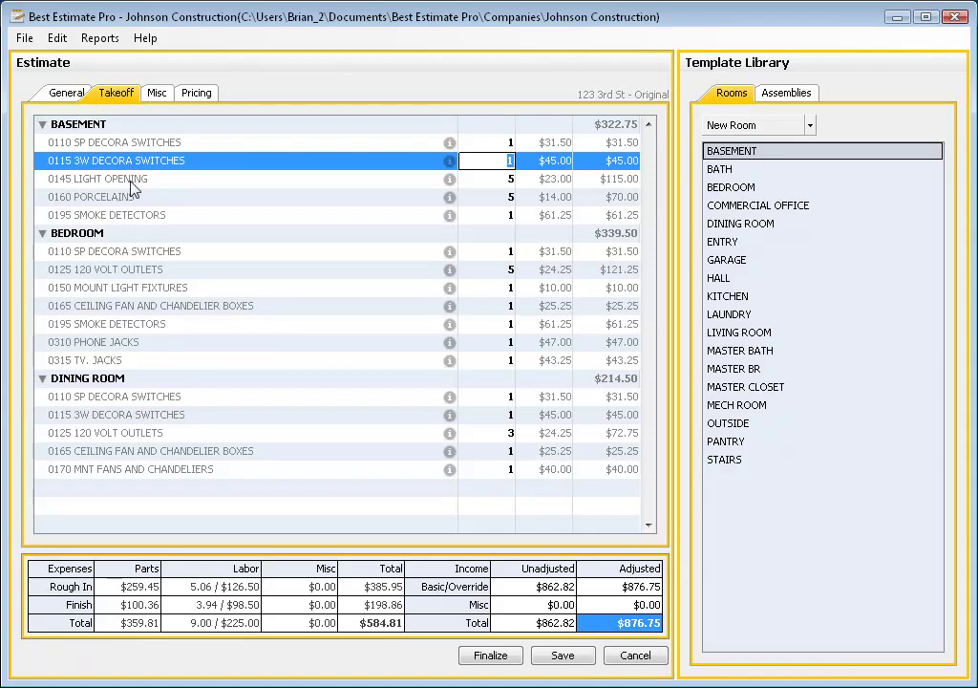
left_click(150, 414)
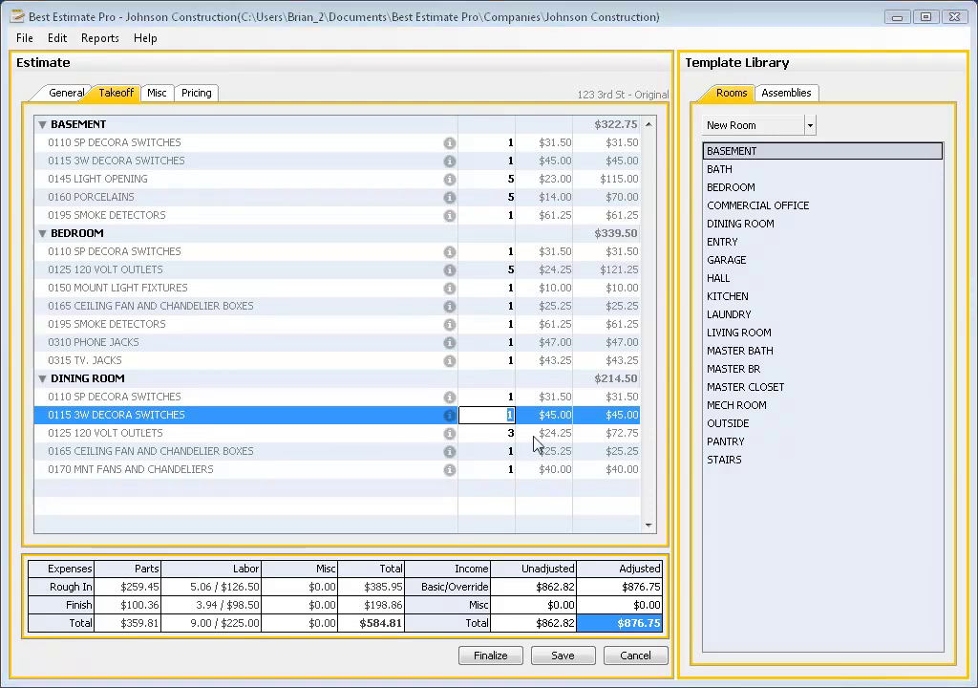
Compare the 0195 SMOKE DETECTORS assembly's grand total with its current price in pricing and its BEDROOM price in the takeoff.
left_click(451, 327)
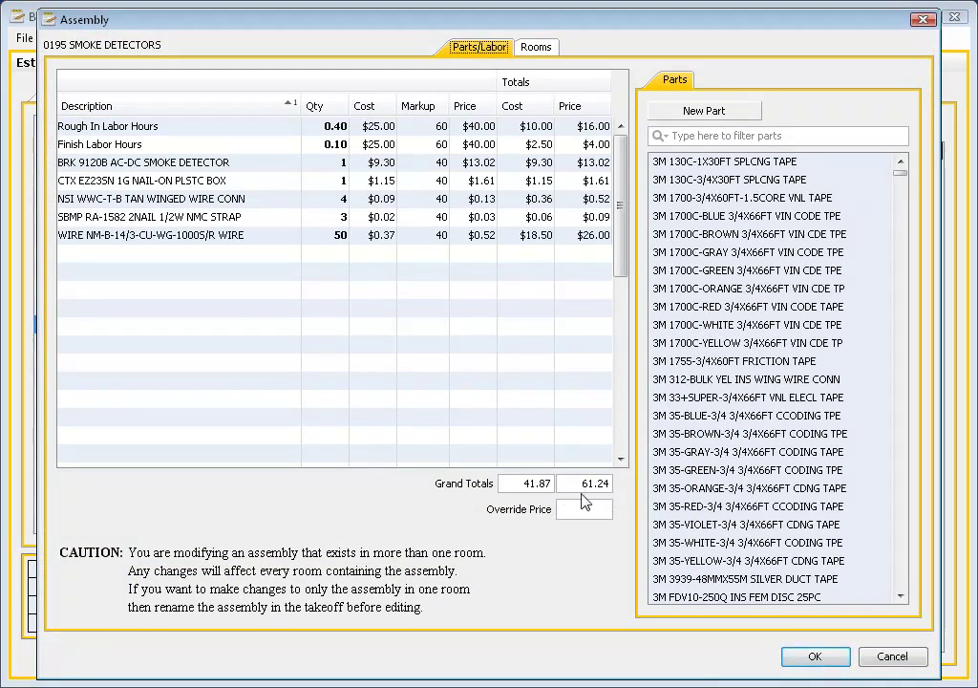
left_click(812, 655)
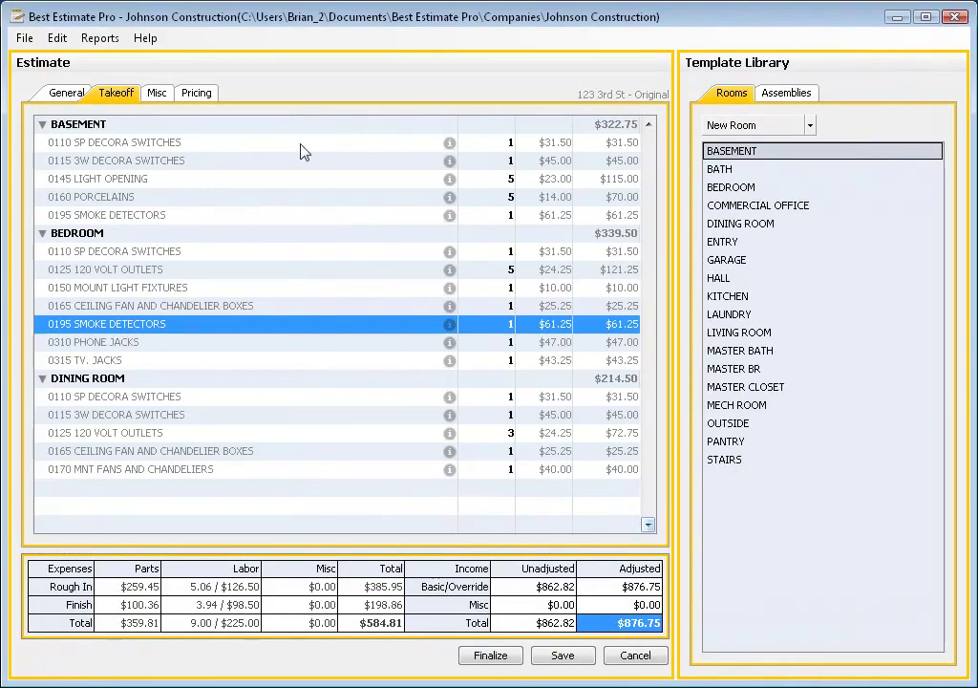
left_click(214, 95)
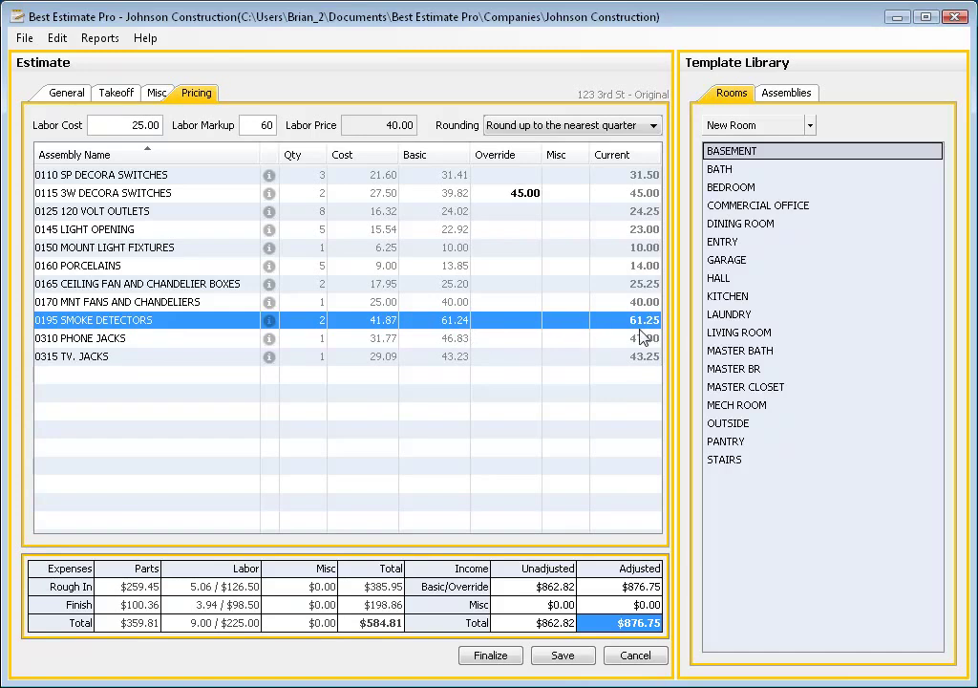
left_click(110, 90)
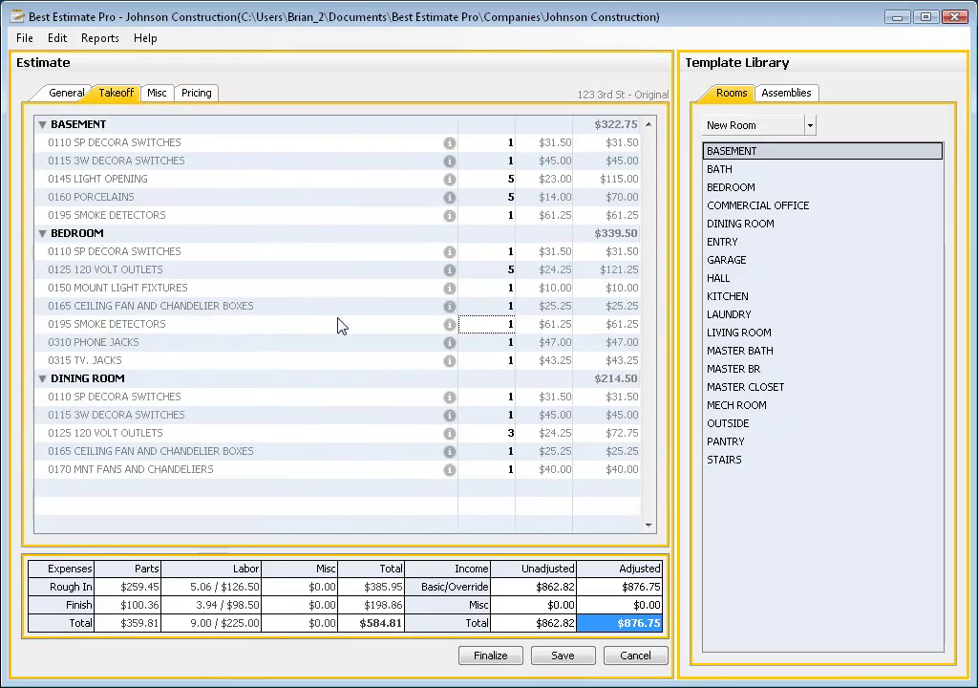
left_click(445, 327)
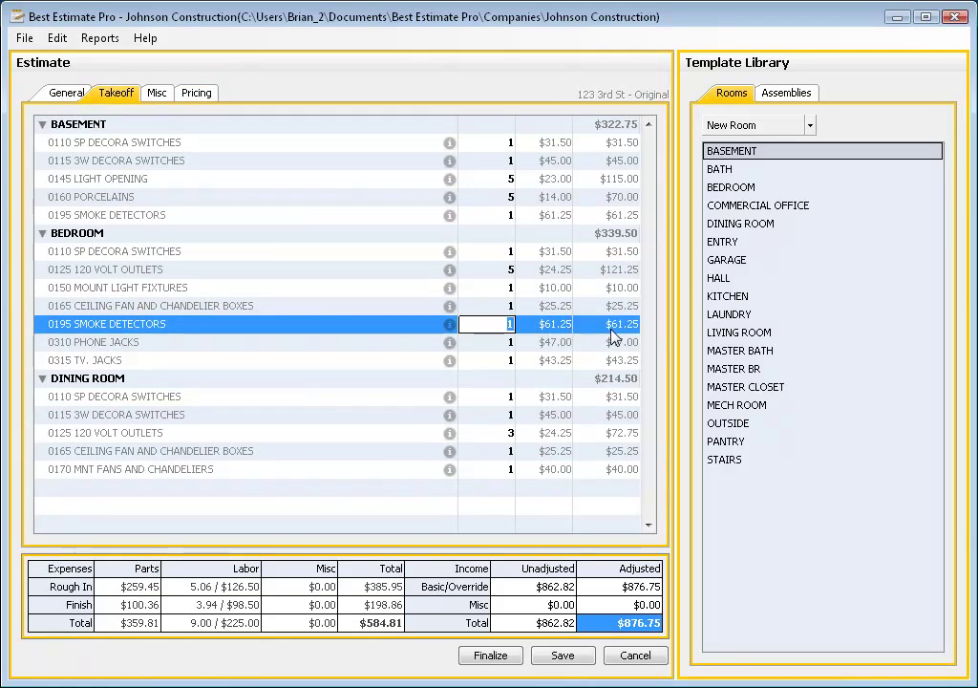